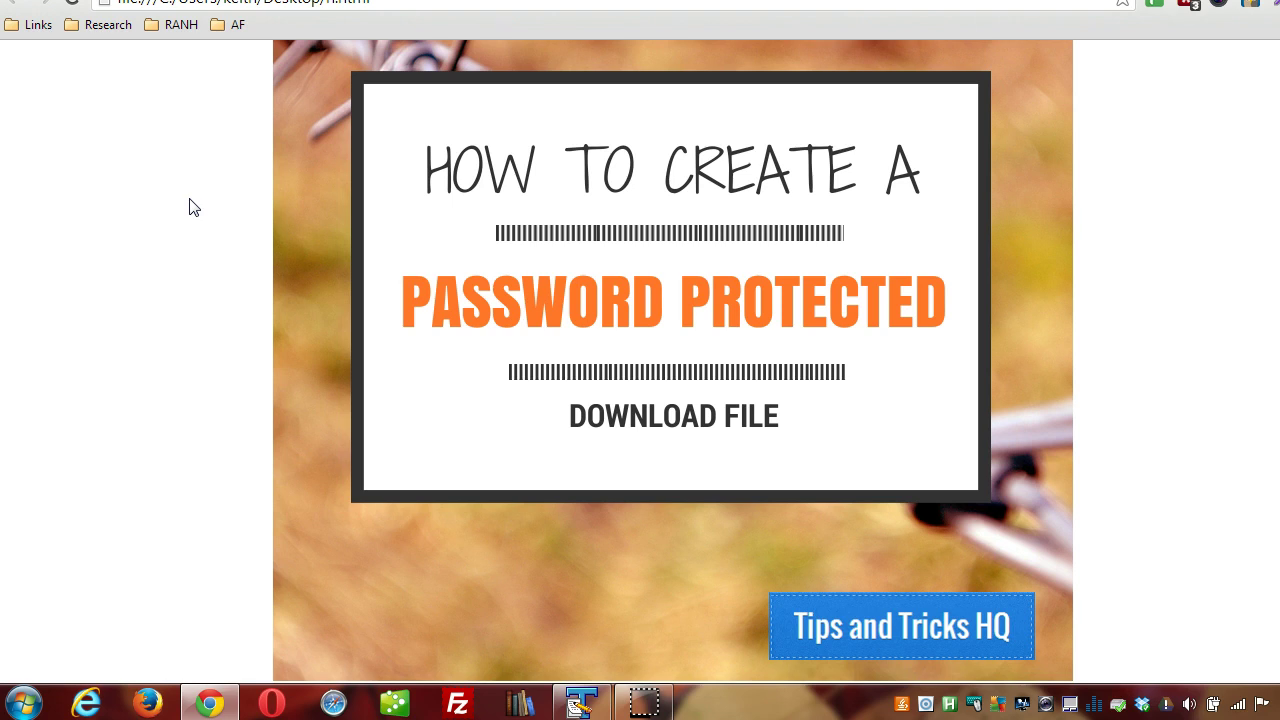
# Search the Add New plugin directory for 'Simple Download Monitor'.
pyautogui.click(193, 207)
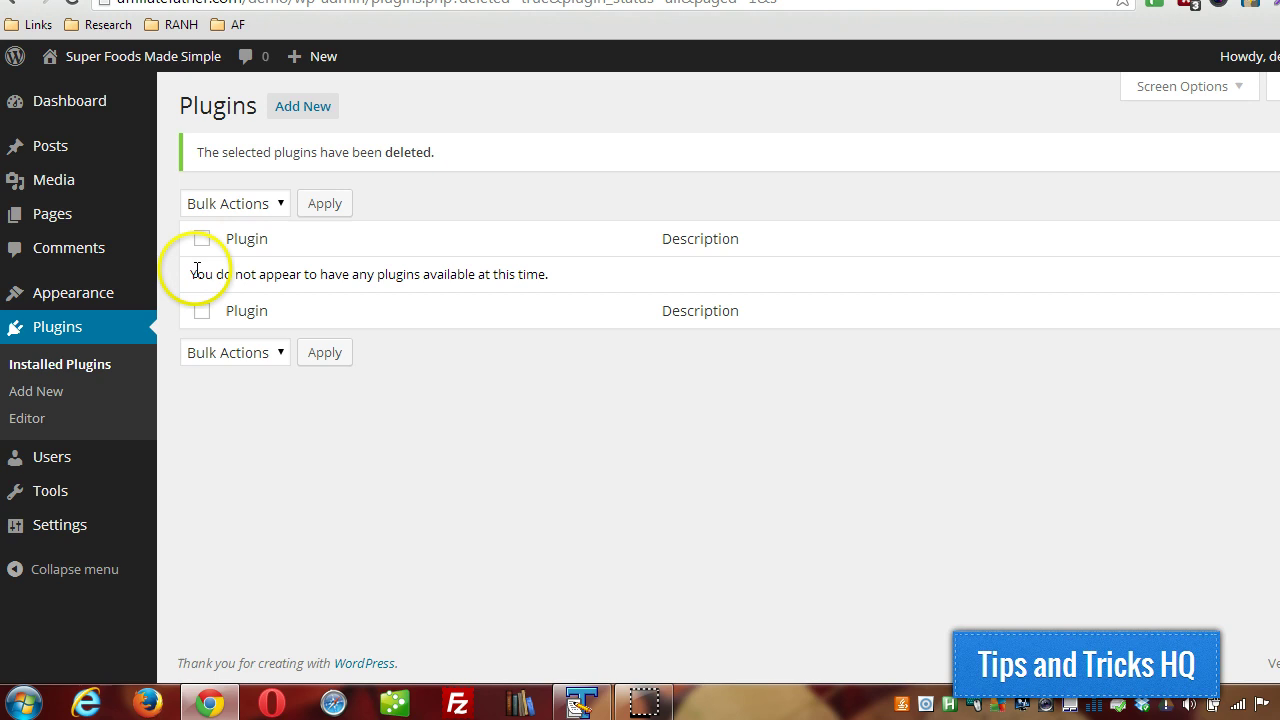
pyautogui.moveTo(52, 214)
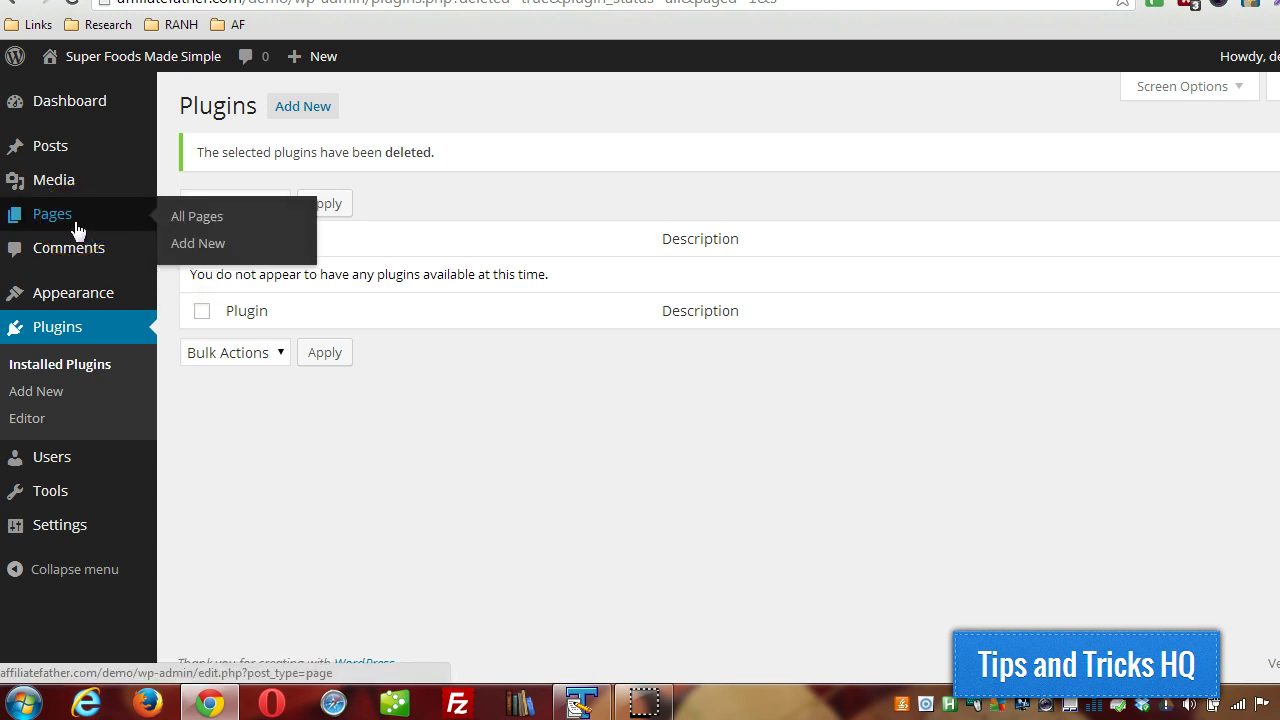
pyautogui.click(50, 394)
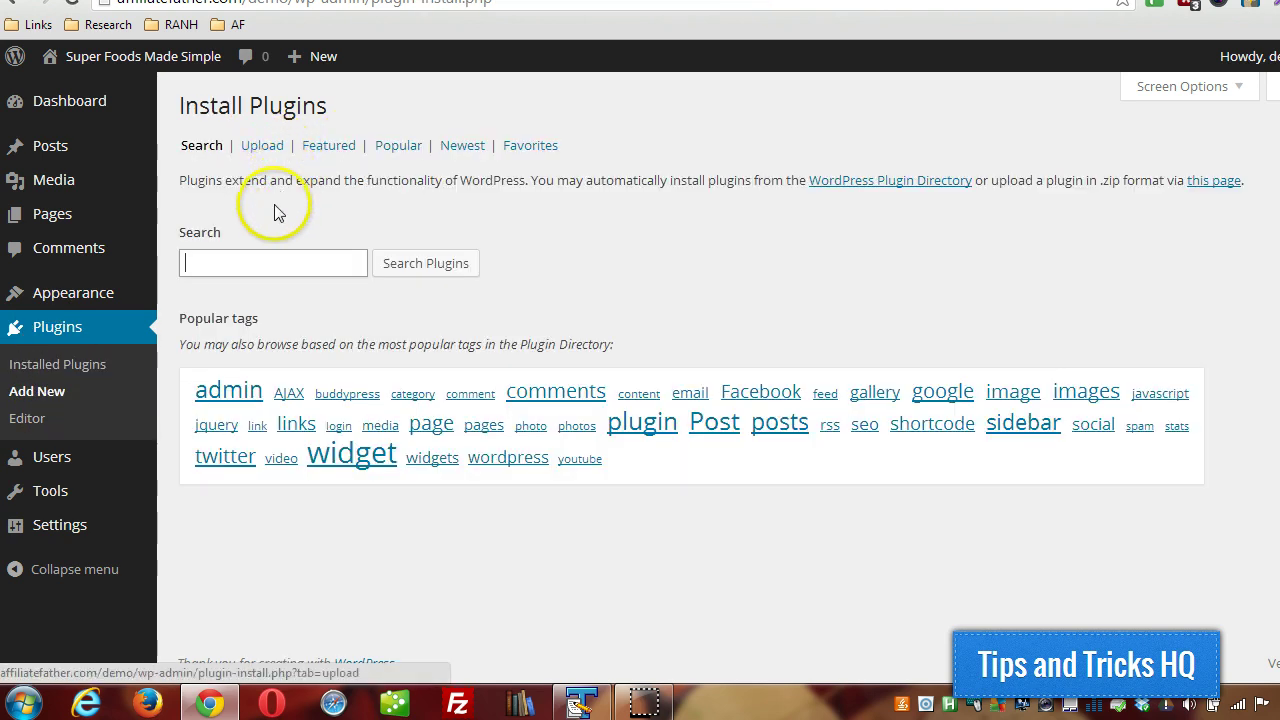
pyautogui.rightClick(234, 263)
pyautogui.click(285, 378)
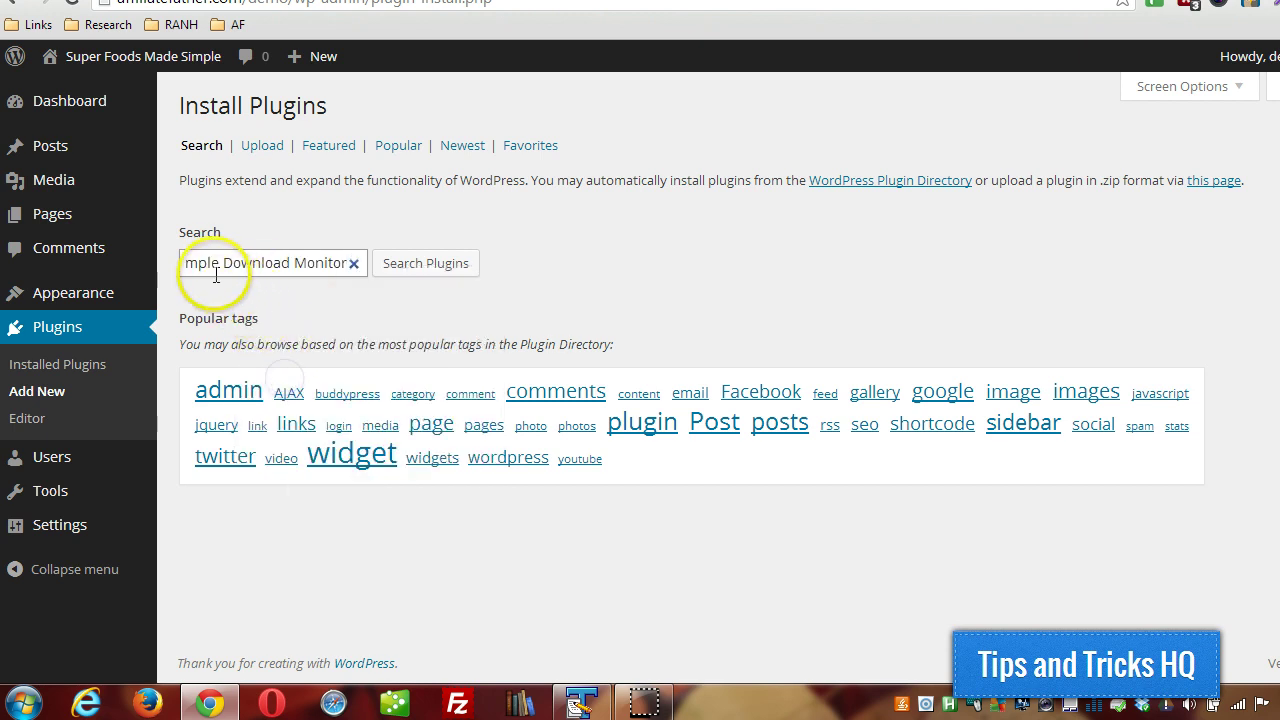
pyautogui.moveTo(285, 263); pyautogui.dragTo(230, 250)
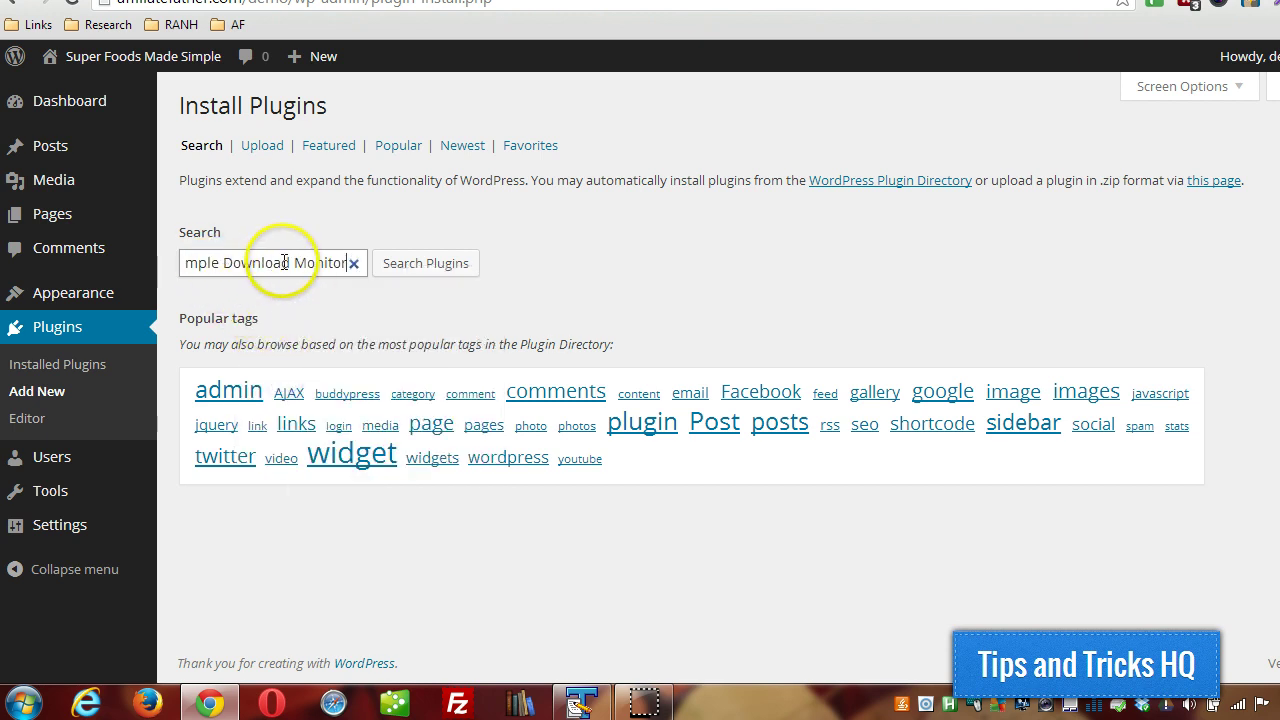
pyautogui.click(432, 263)
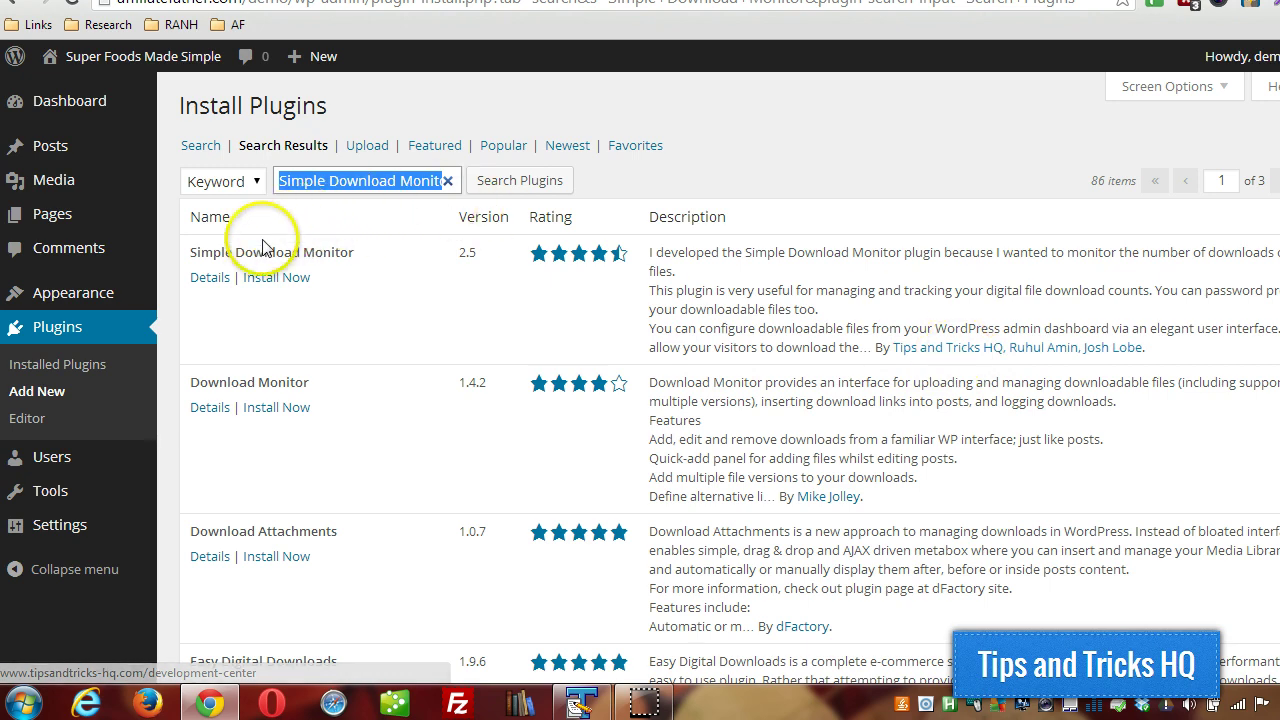
# Install Simple Download Monitor 2.5 and activate it, adding the Downloads admin menu.
pyautogui.click(265, 285)
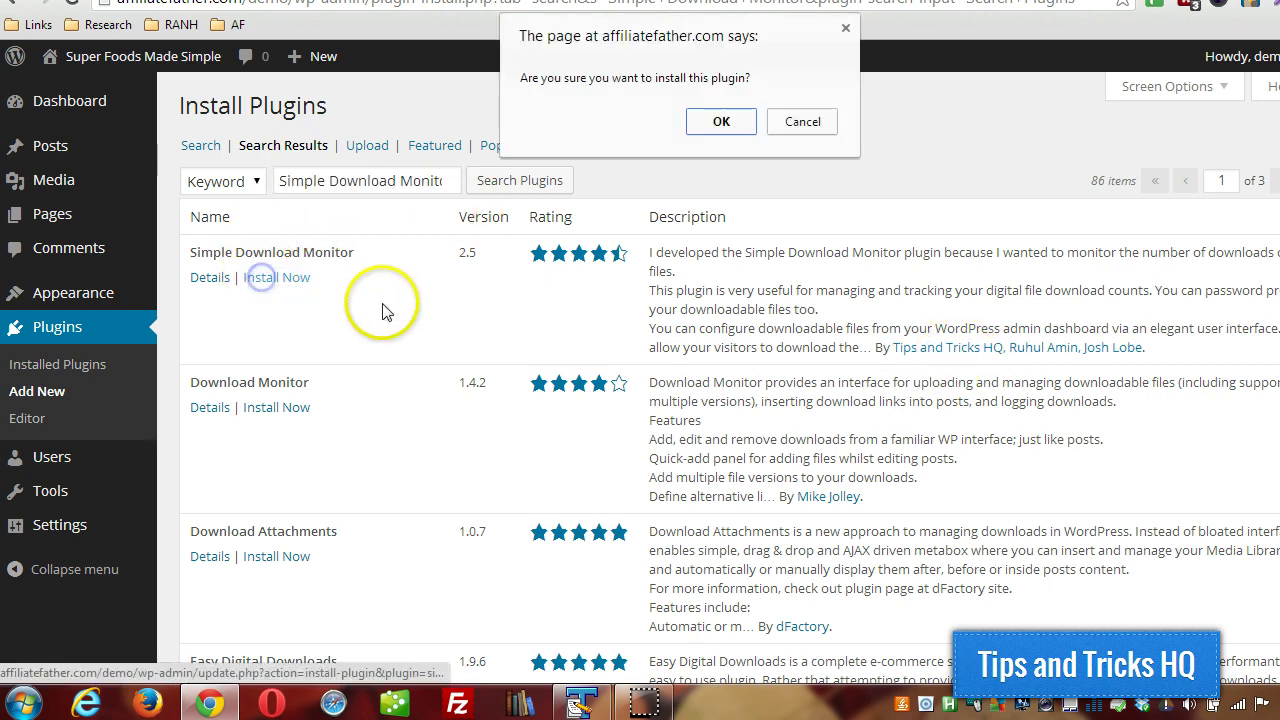
pyautogui.click(722, 124)
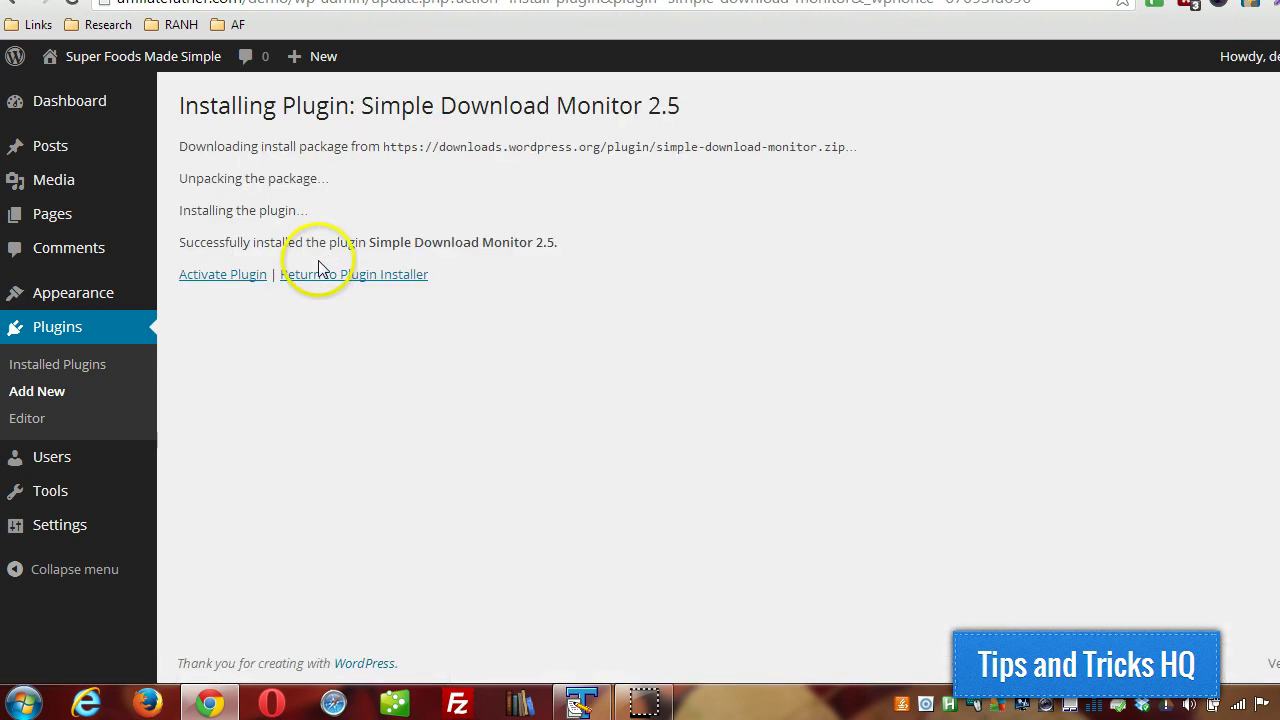
pyautogui.click(224, 278)
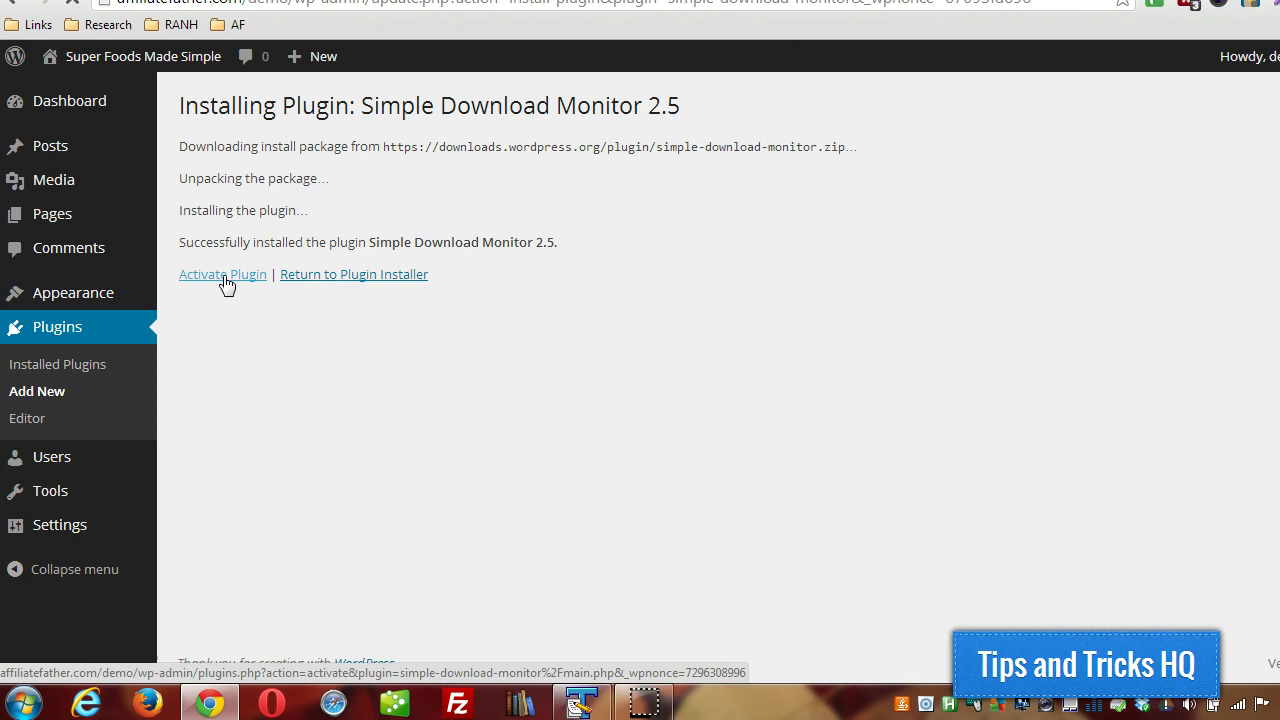
pyautogui.click(224, 278)
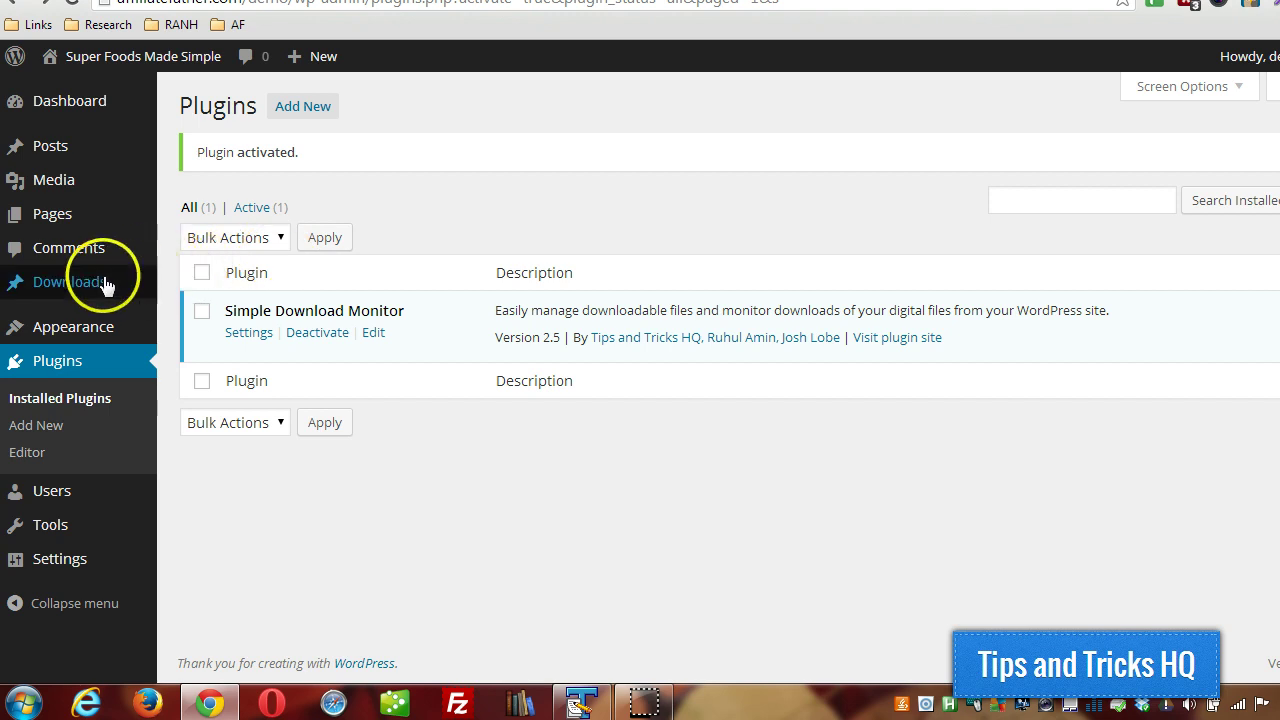
pyautogui.moveTo(69, 282)
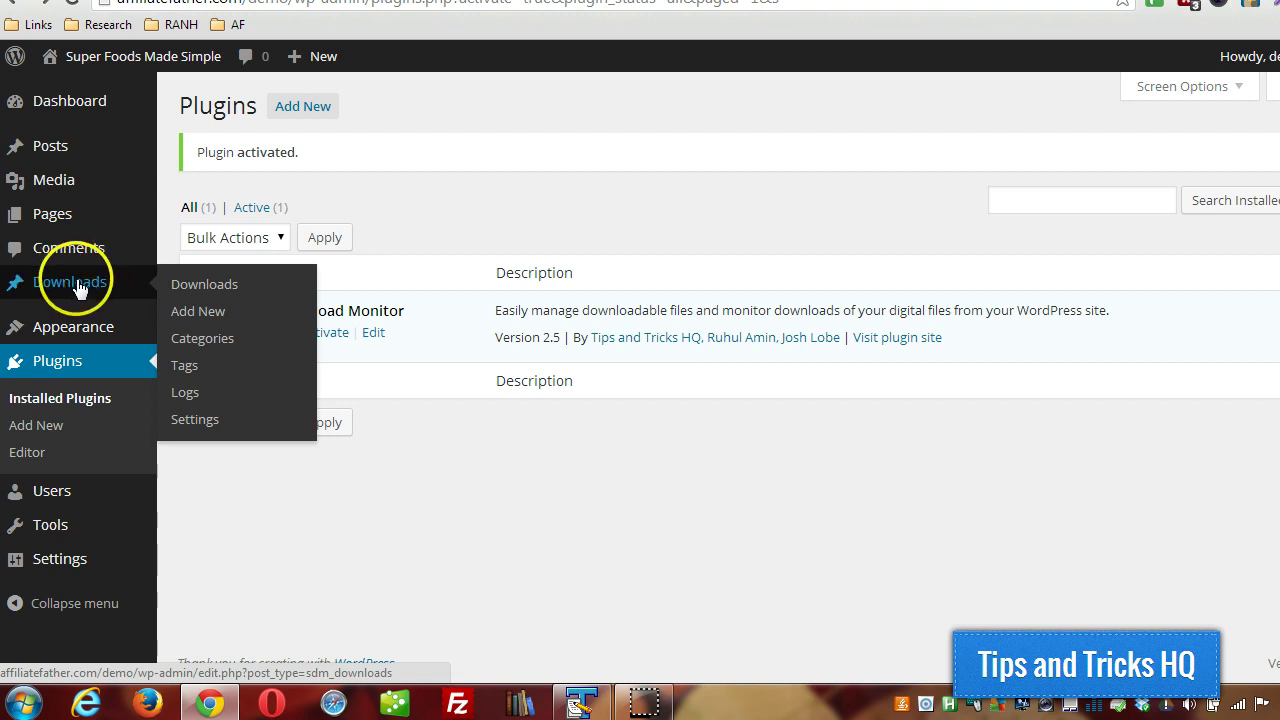
# Create a new download titled 'Geo Targeting Script' with description 'Geo target your WP site.'.
pyautogui.click(205, 318)
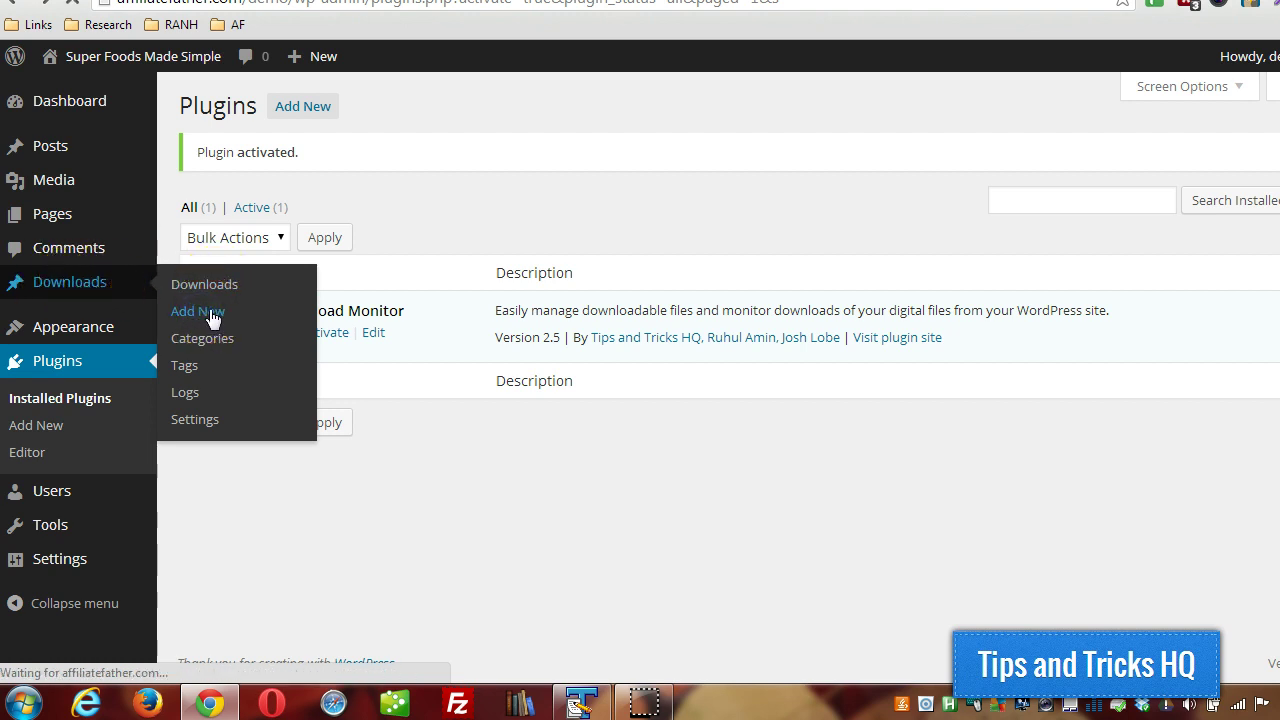
pyautogui.click(257, 314)
pyautogui.write('Geo Targeting Script')
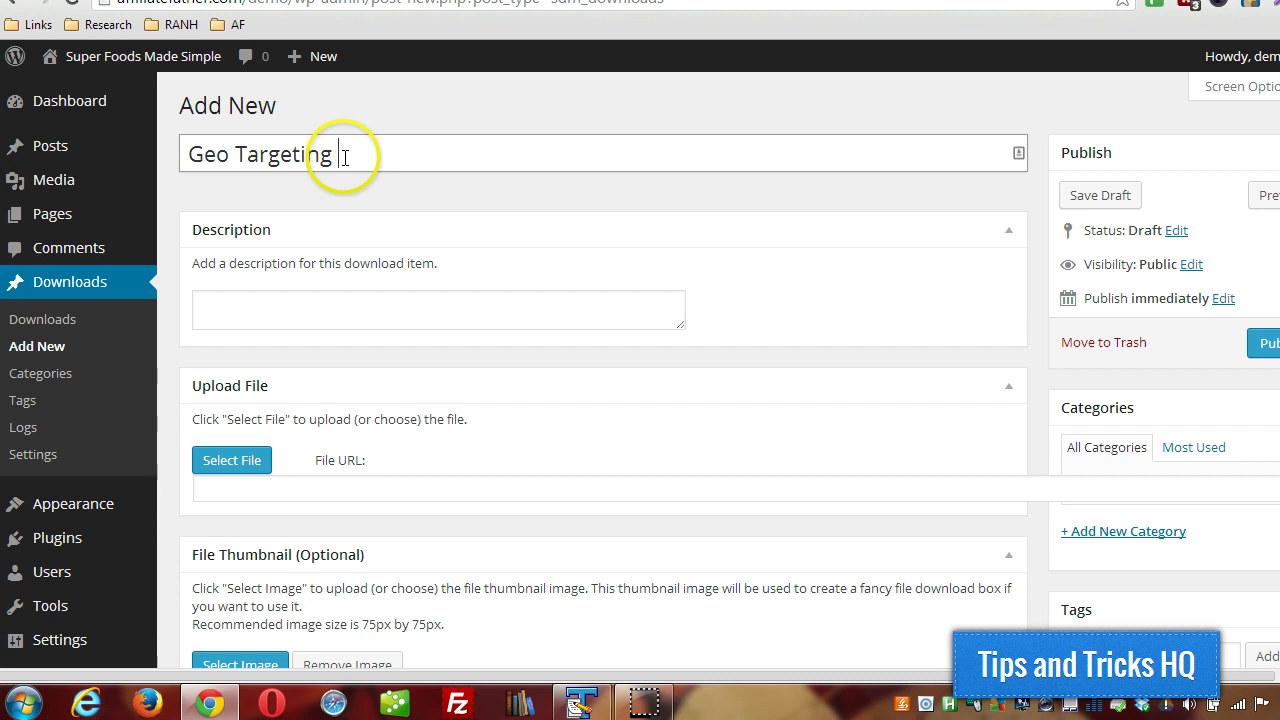
pyautogui.click(342, 316)
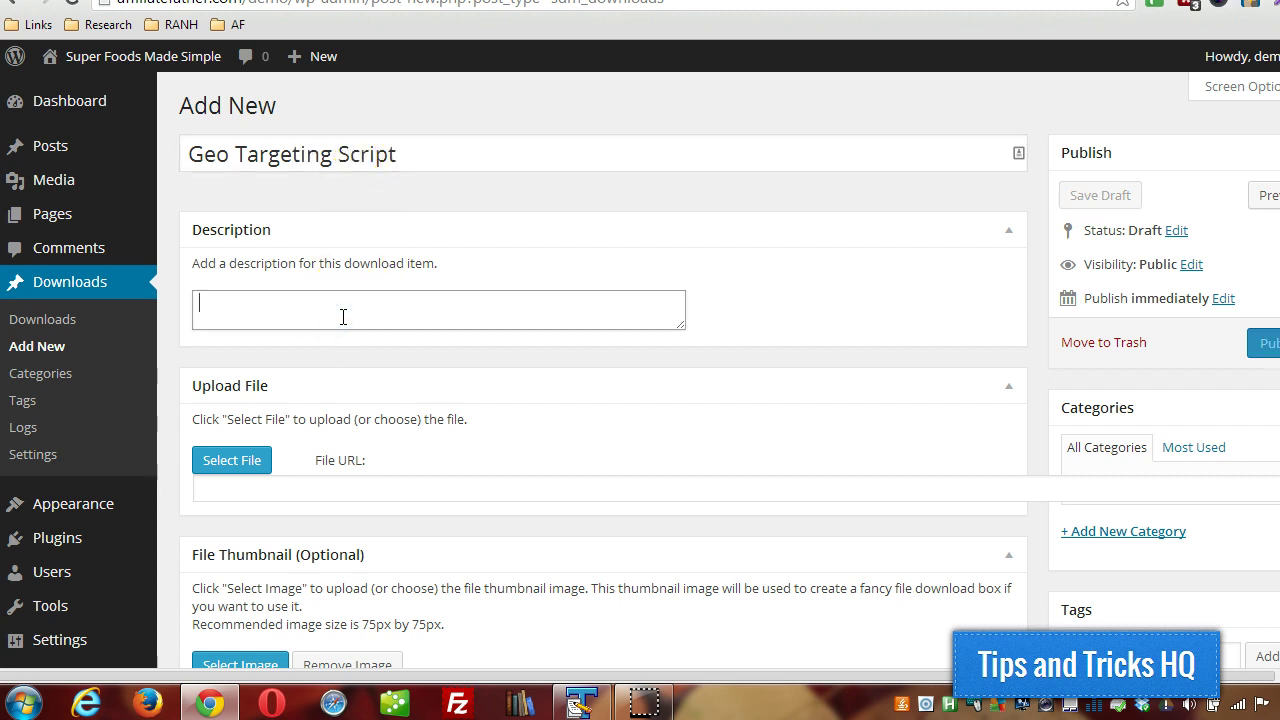
pyautogui.write('Geo target your WP site.')
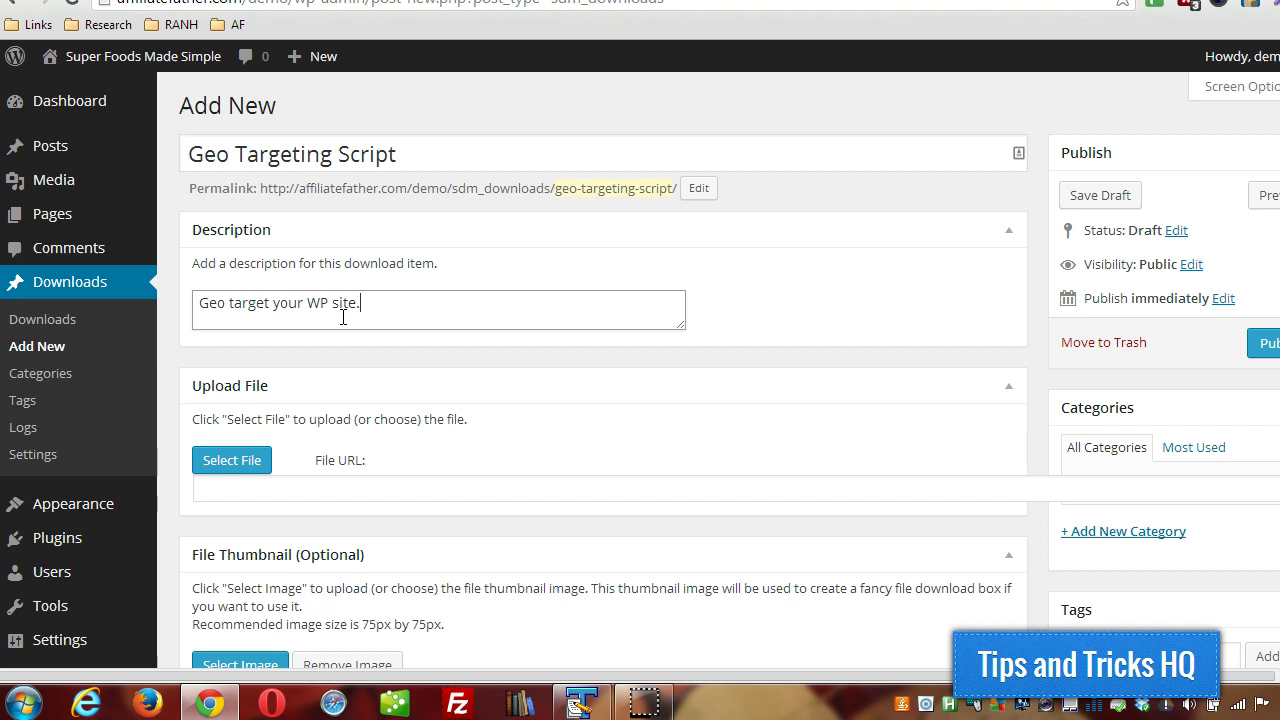
pyautogui.scroll(-1, 342, 316)
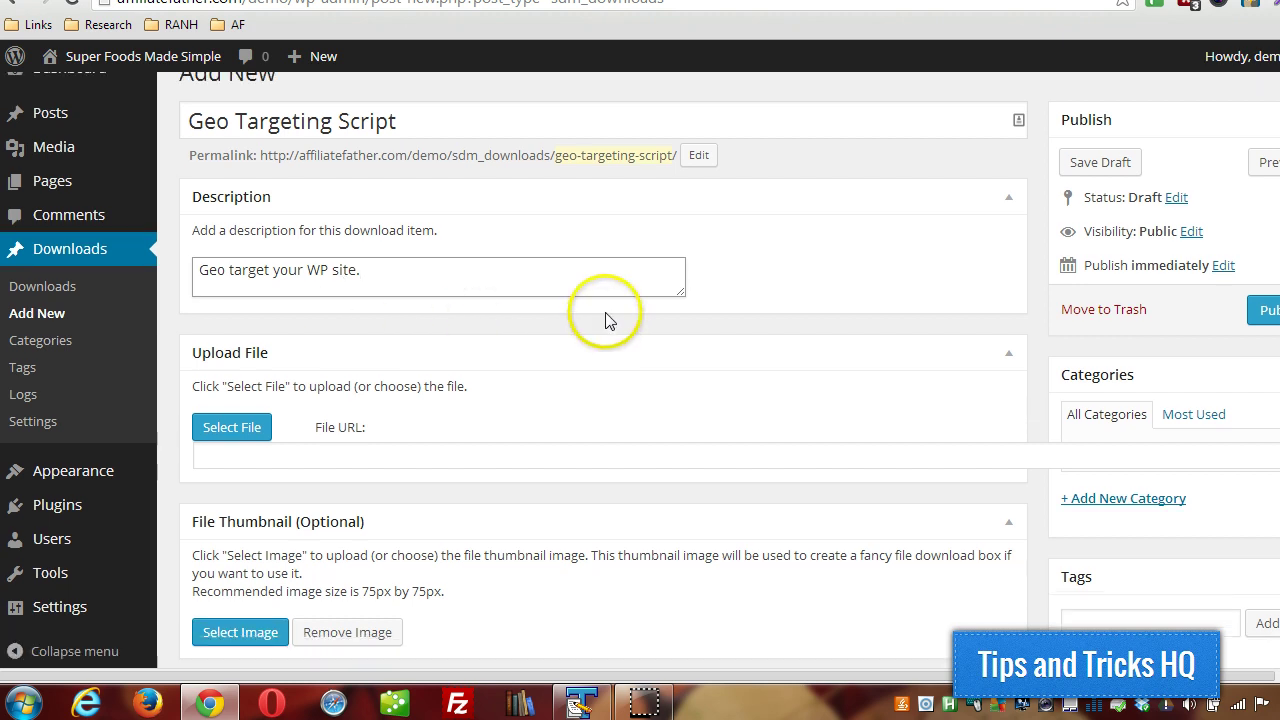
# Upload magiks_geo_targeting.zip and insert it as the download's file URL.
pyautogui.click(251, 432)
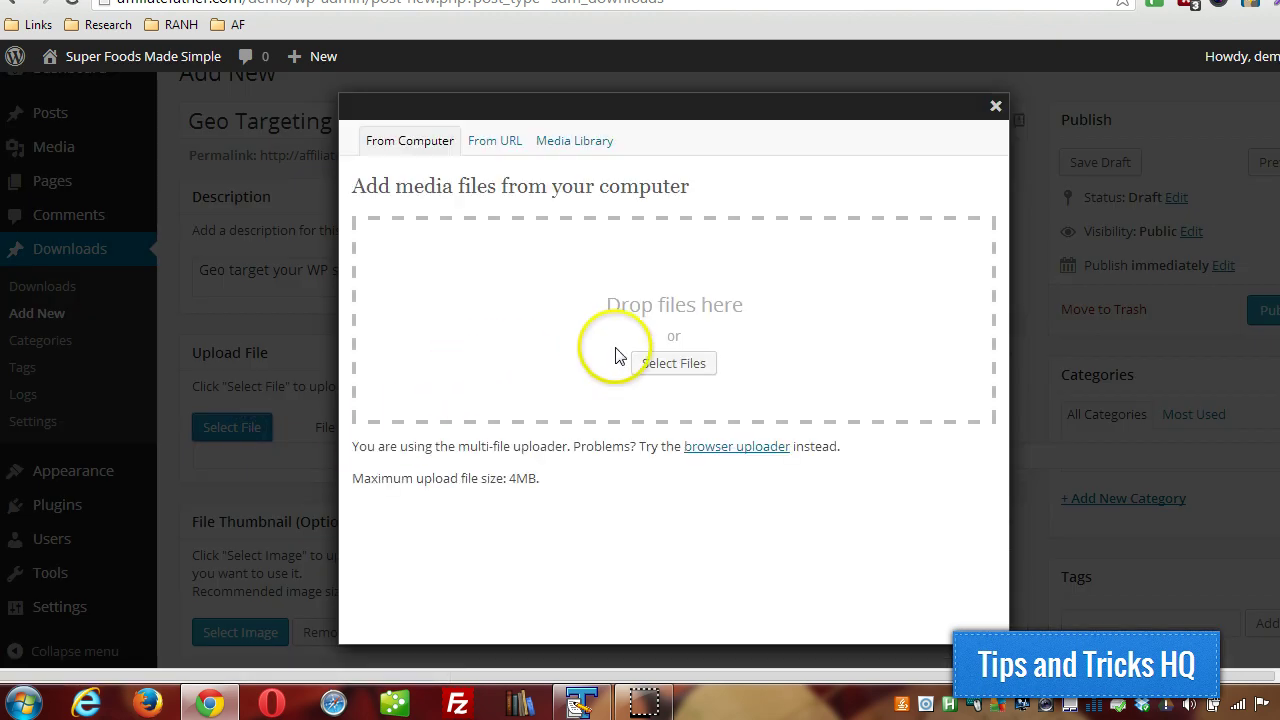
pyautogui.click(648, 363)
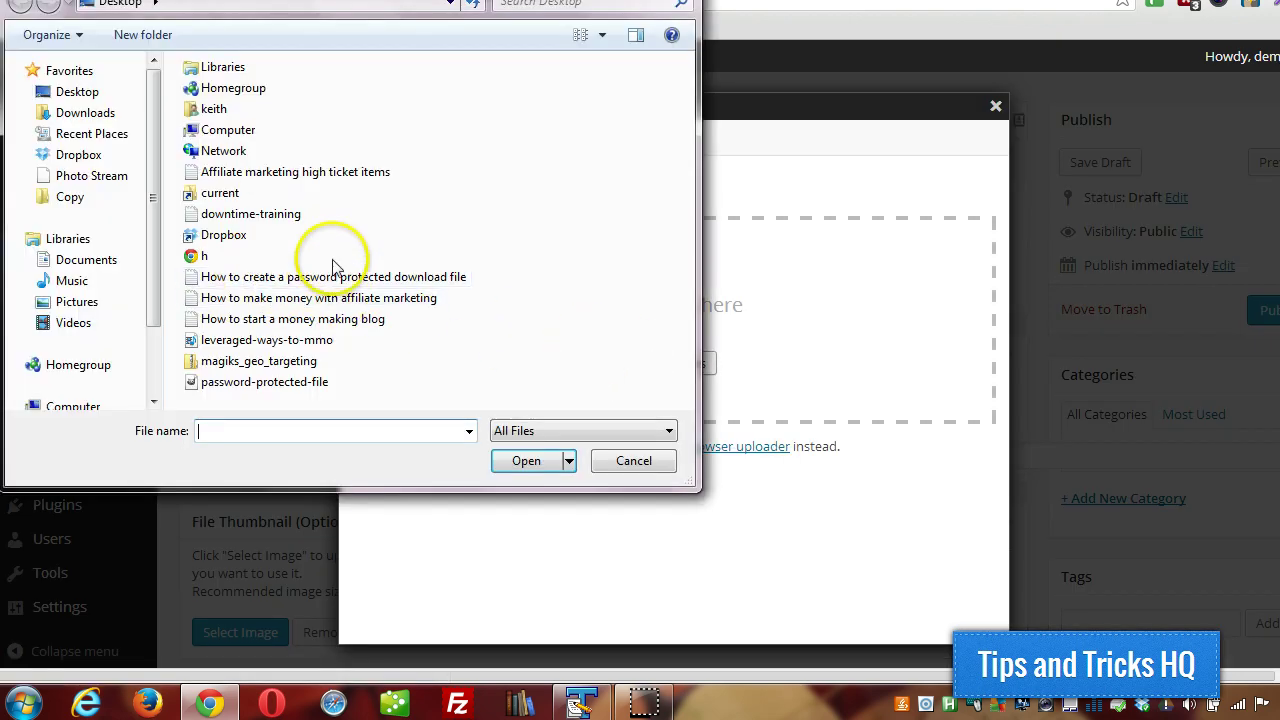
pyautogui.doubleClick(300, 362)
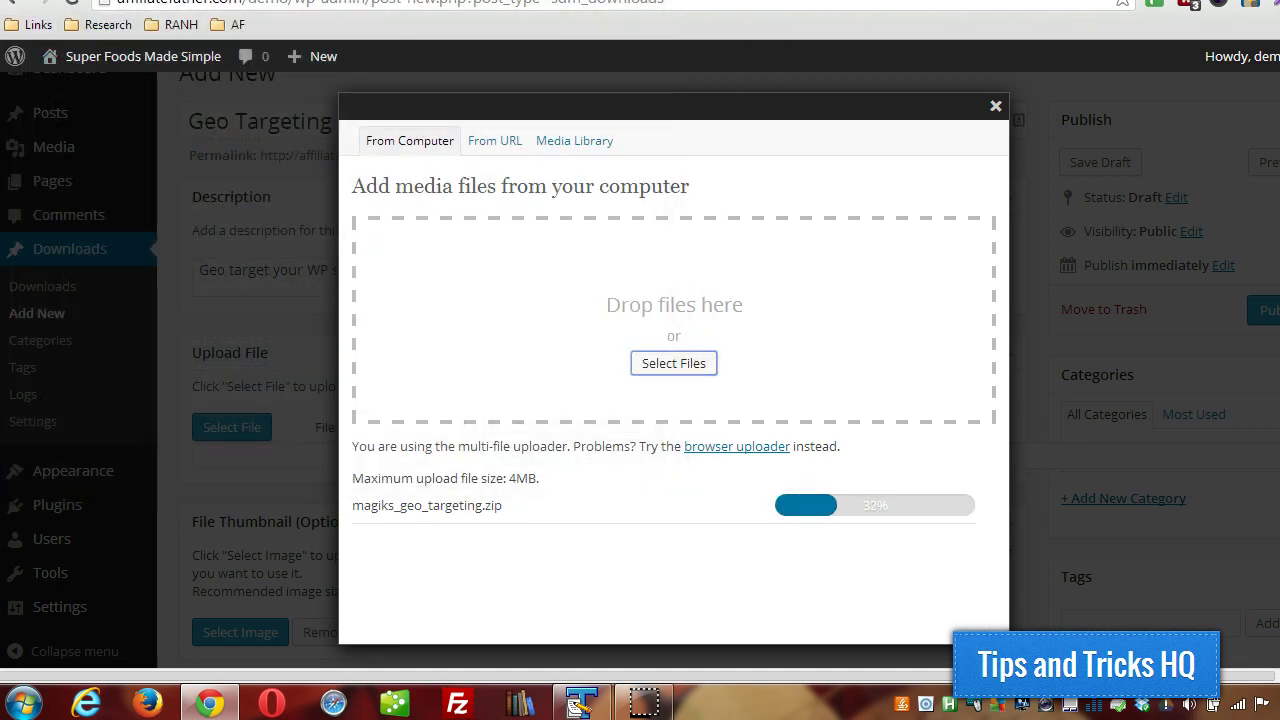
pyautogui.scroll(-2, 783, 317)
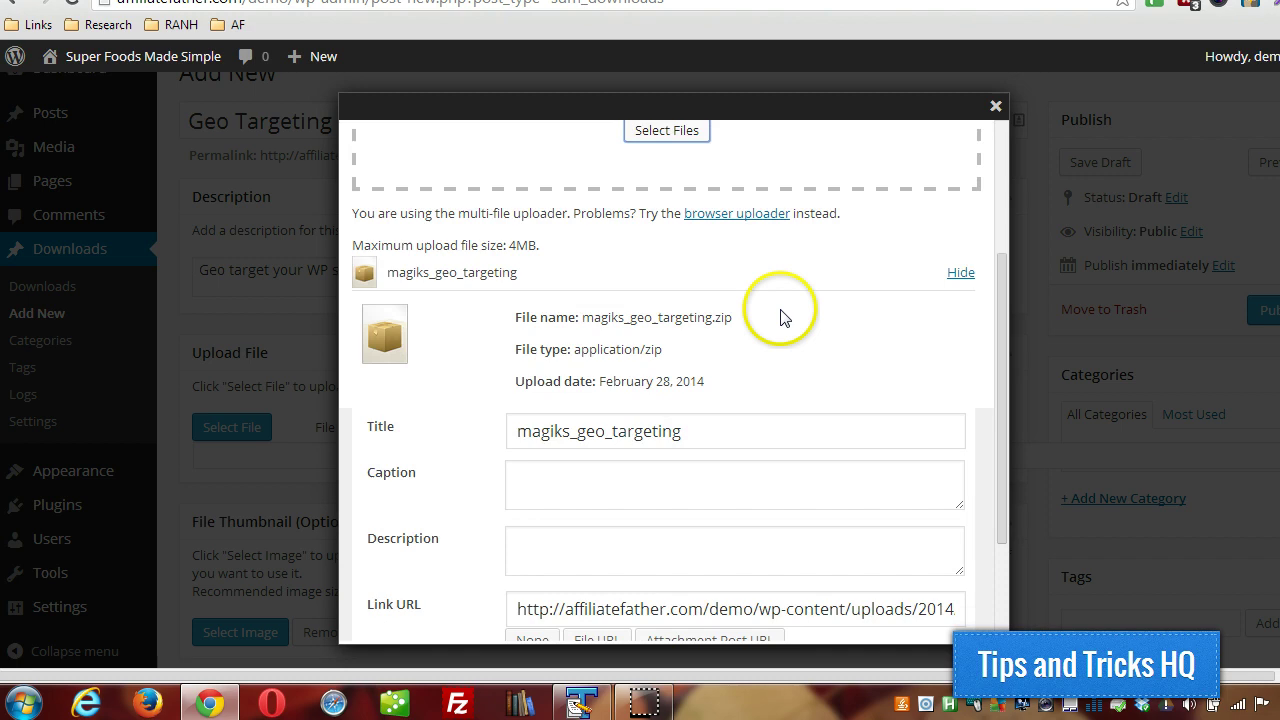
pyautogui.scroll(-2, 783, 317)
pyautogui.scroll(-1, 782, 310)
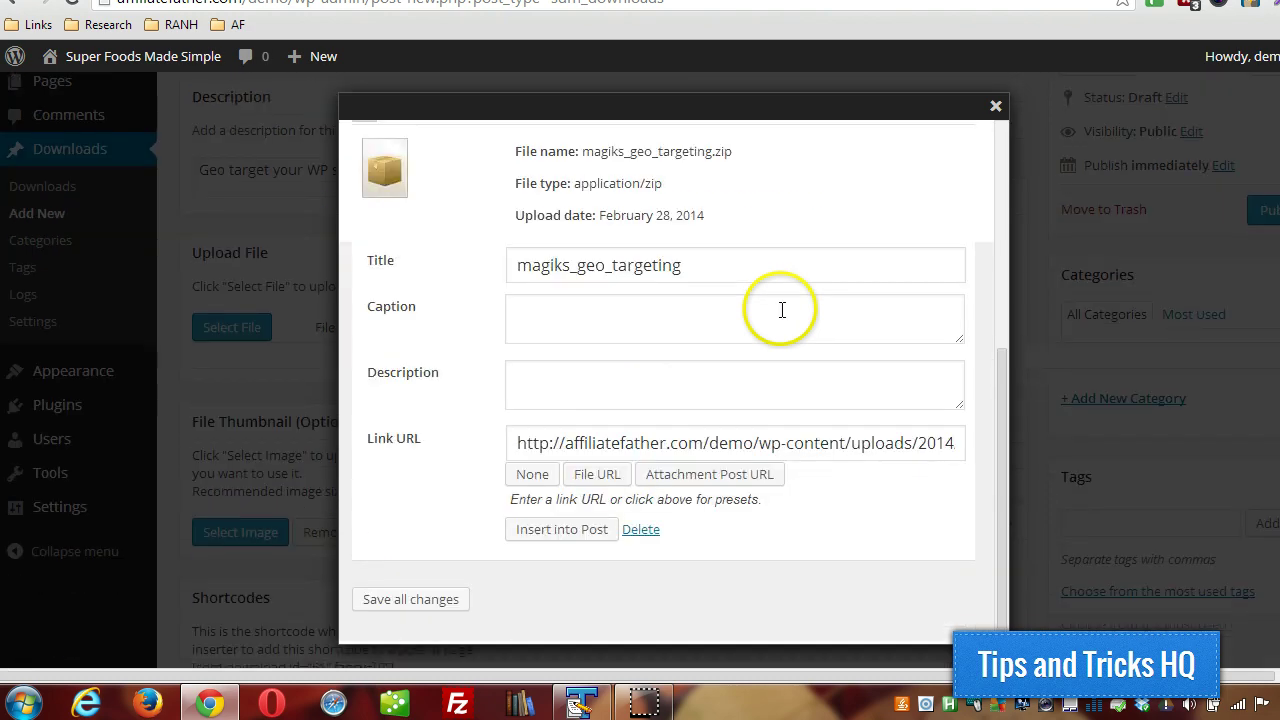
pyautogui.click(571, 529)
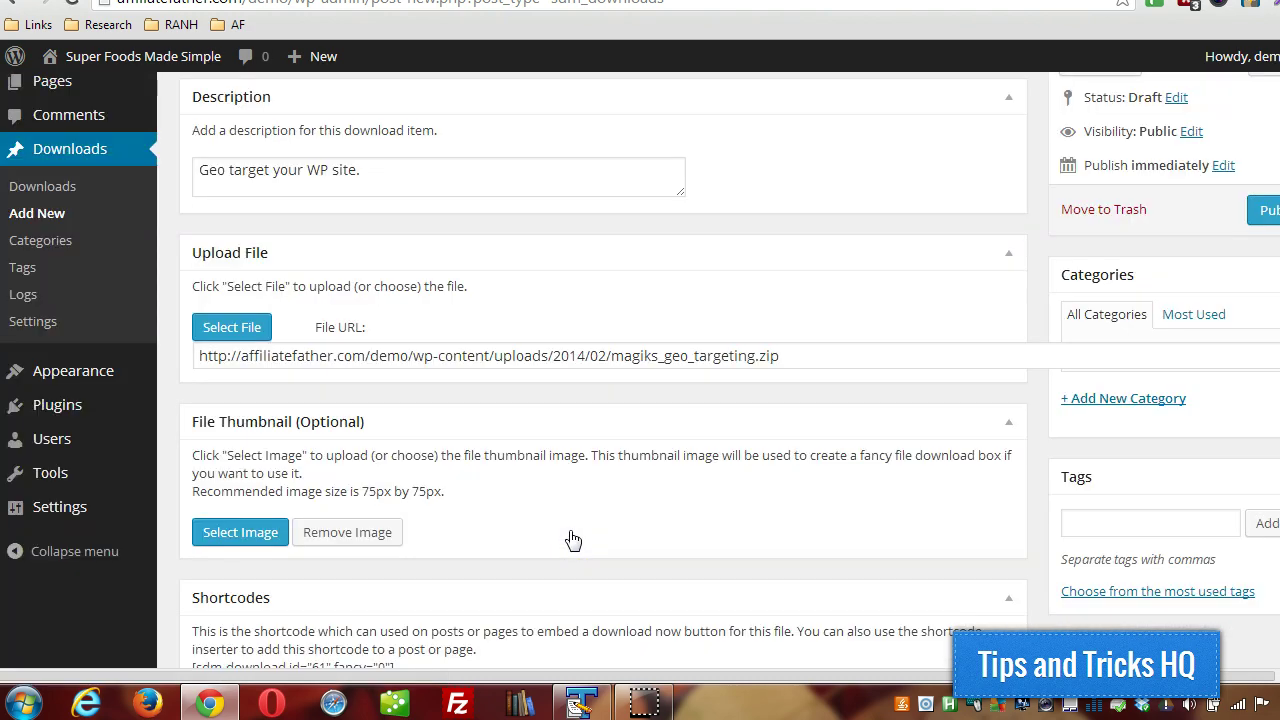
pyautogui.moveTo(203, 356); pyautogui.dragTo(788, 350)
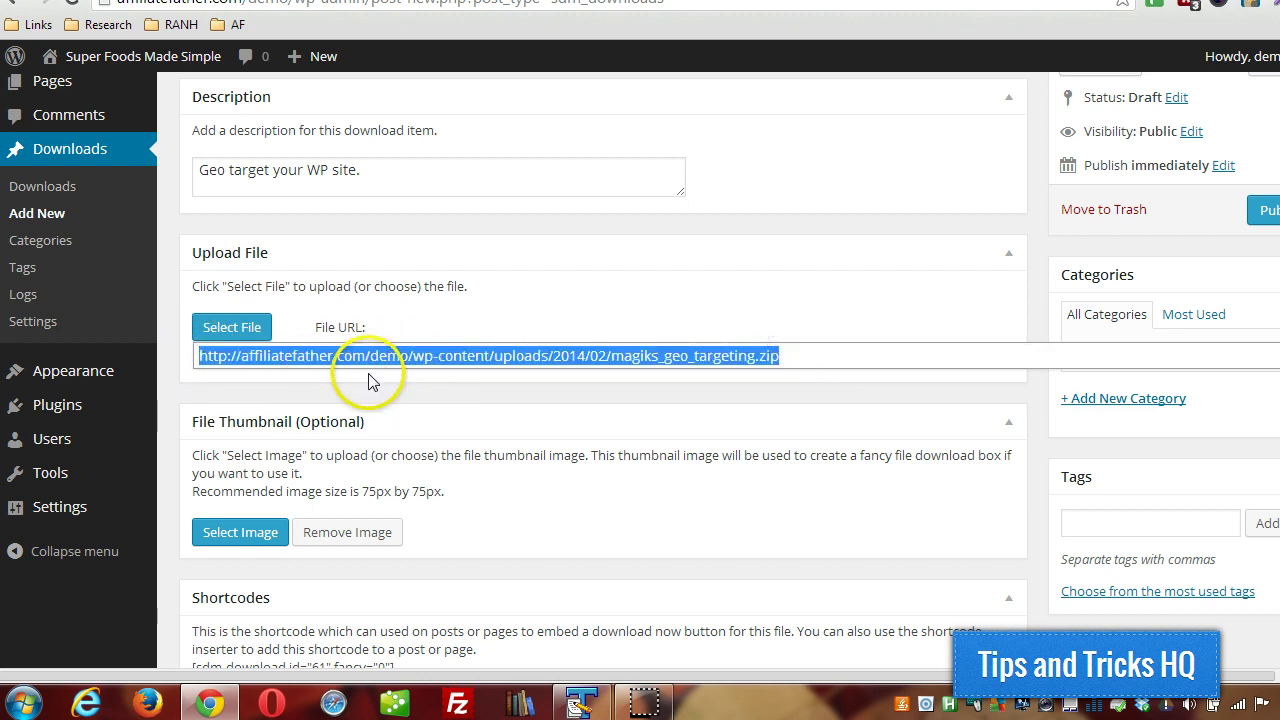
pyautogui.scroll(-1, 357, 395)
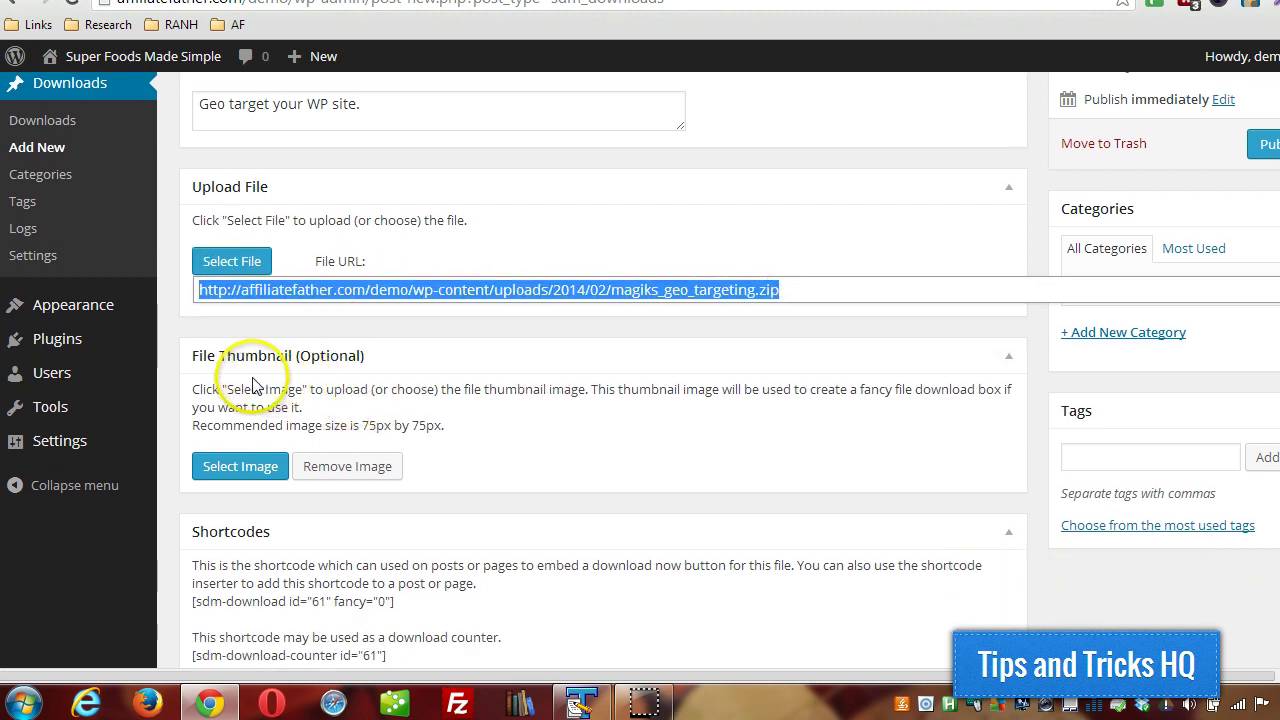
pyautogui.scroll(-1, 380, 389)
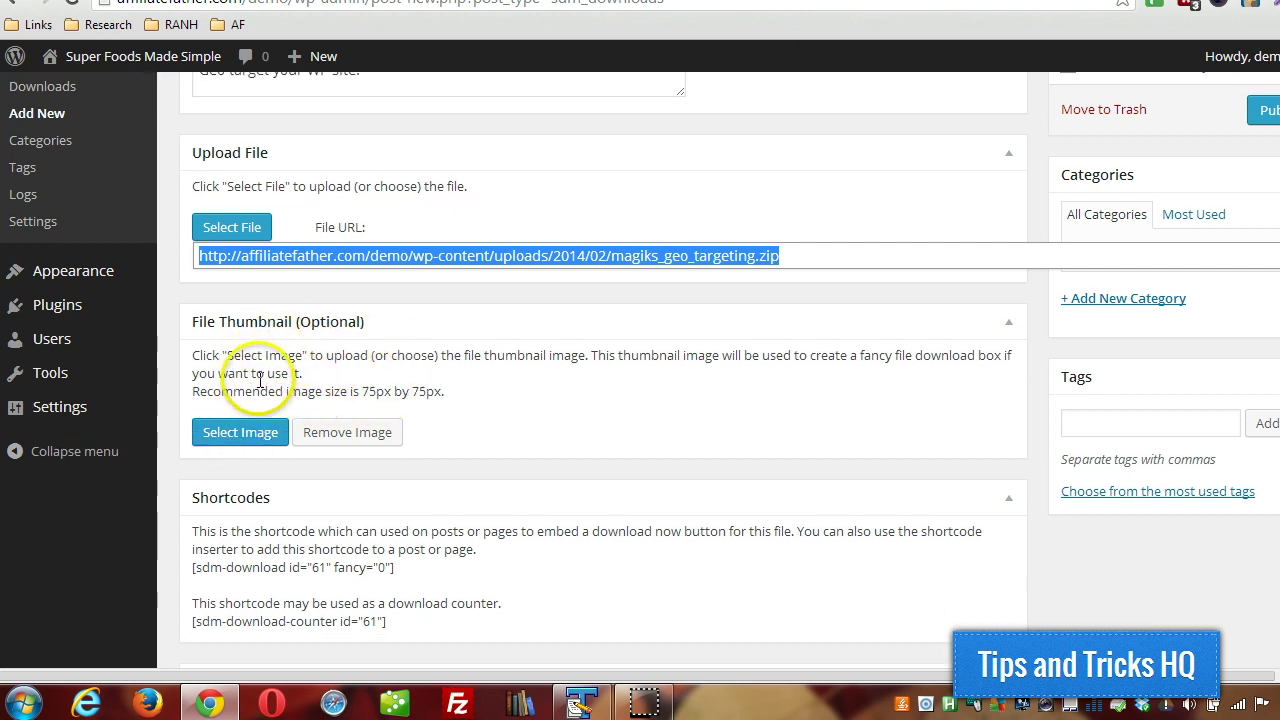
pyautogui.click(231, 440)
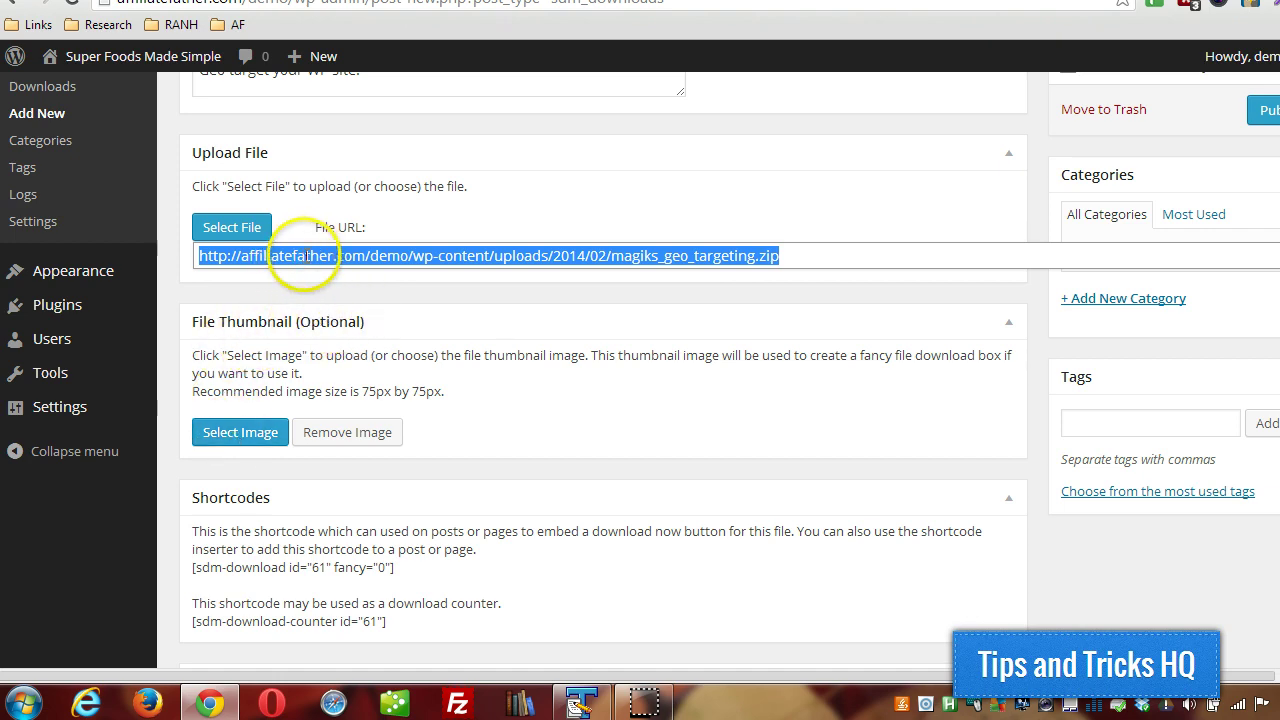
pyautogui.scroll(-1, 528, 320)
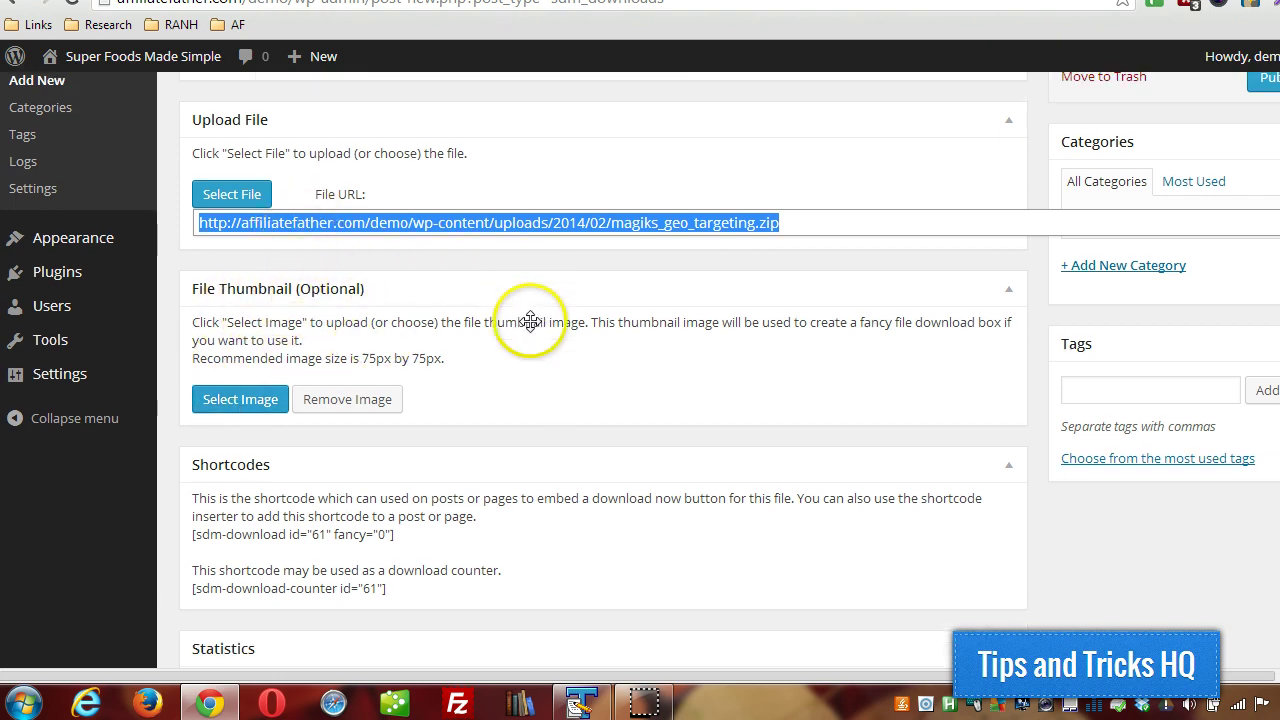
pyautogui.click(246, 400)
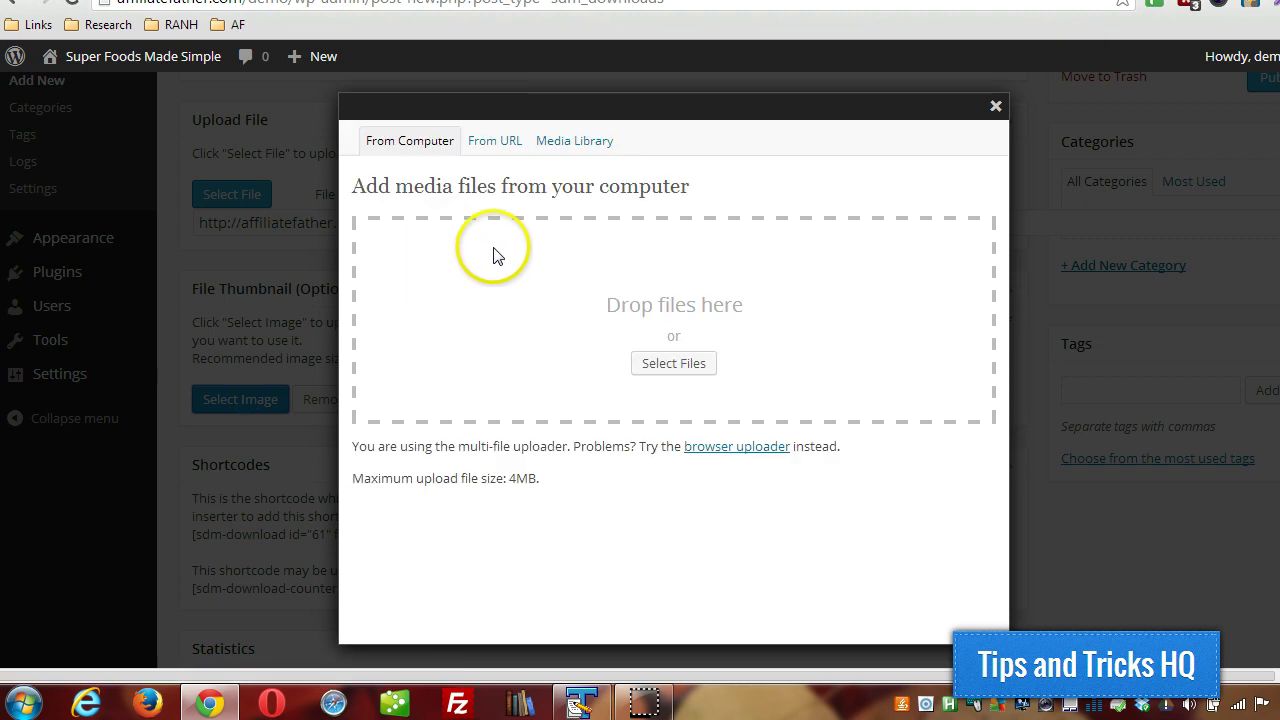
pyautogui.click(558, 147)
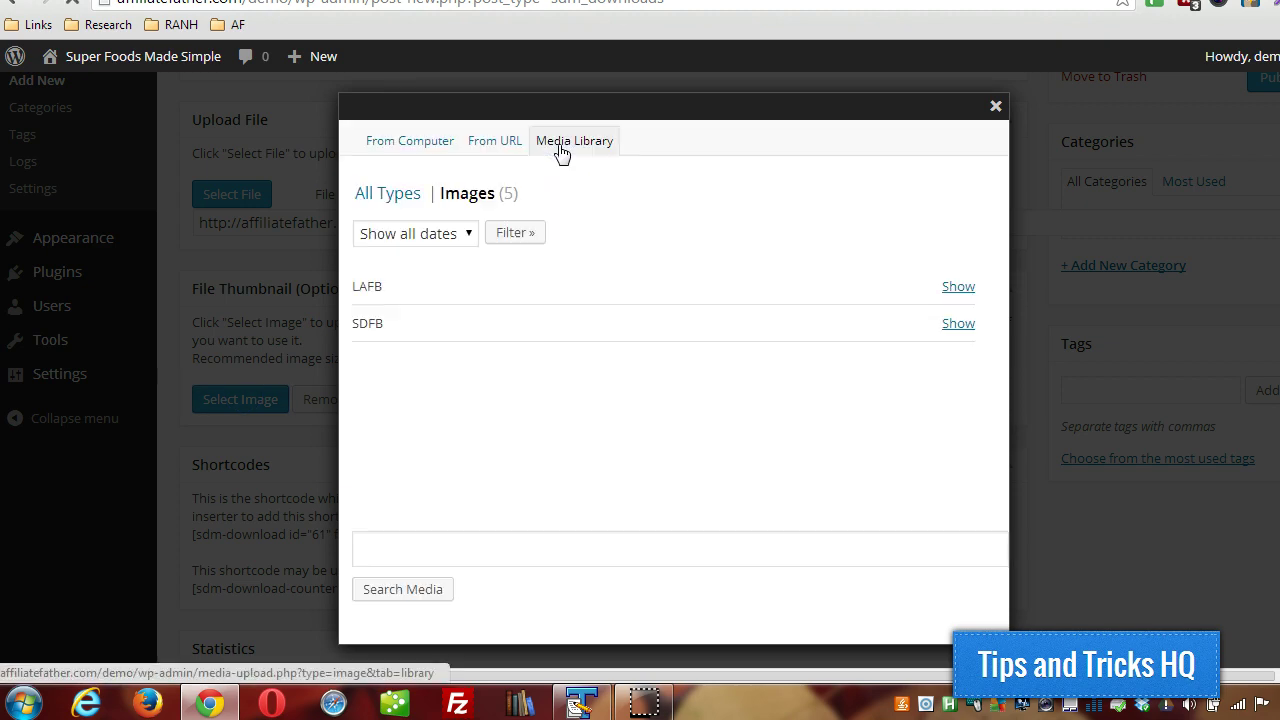
pyautogui.click(995, 106)
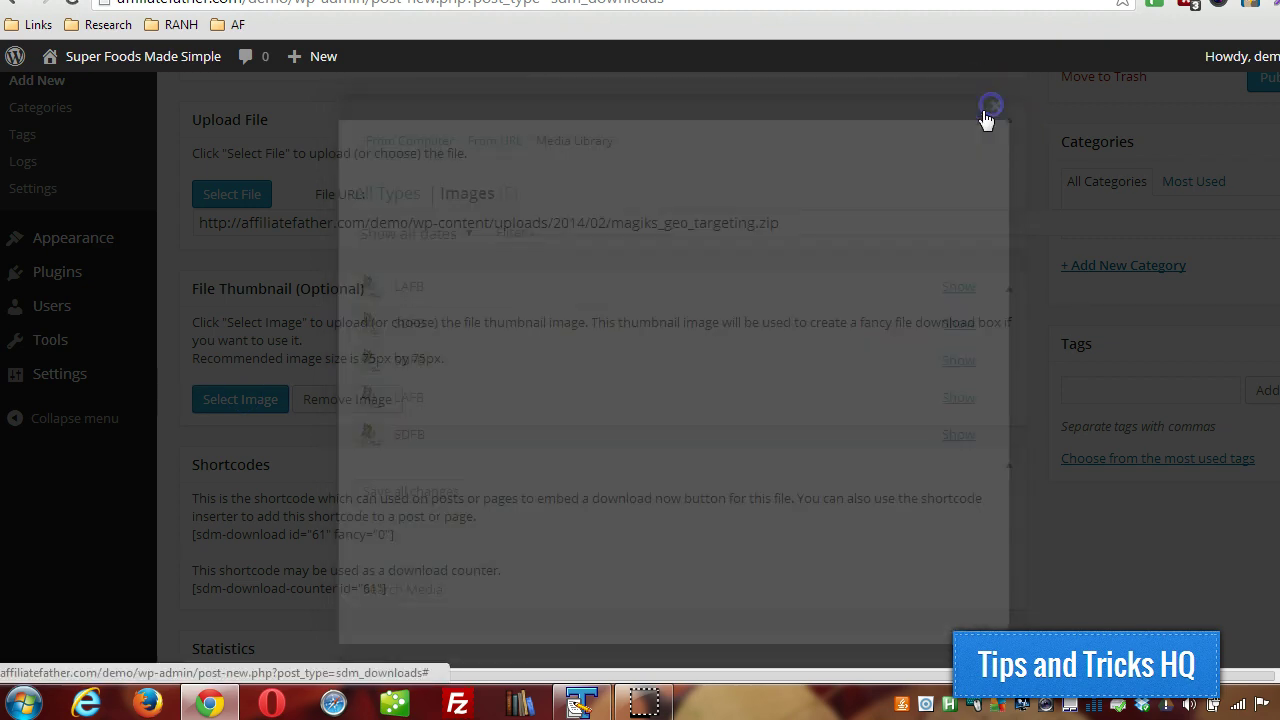
pyautogui.scroll(-1, 409, 361)
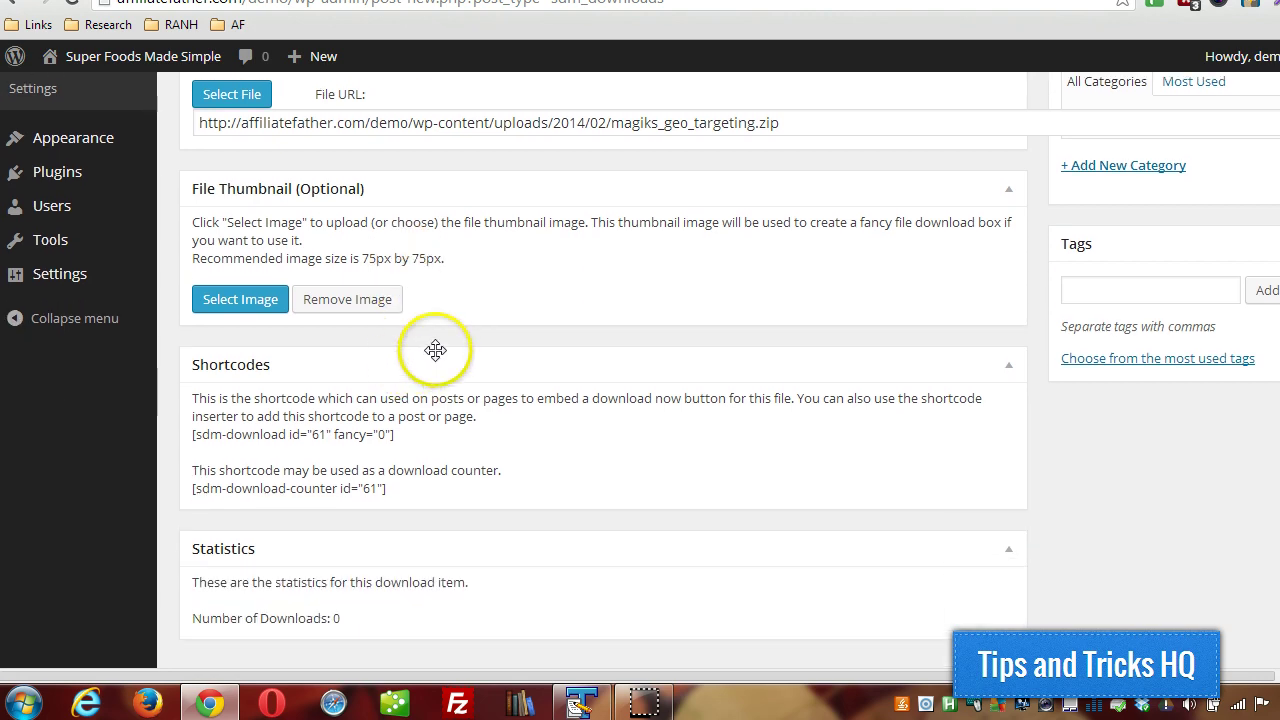
pyautogui.scroll(4, 445, 352)
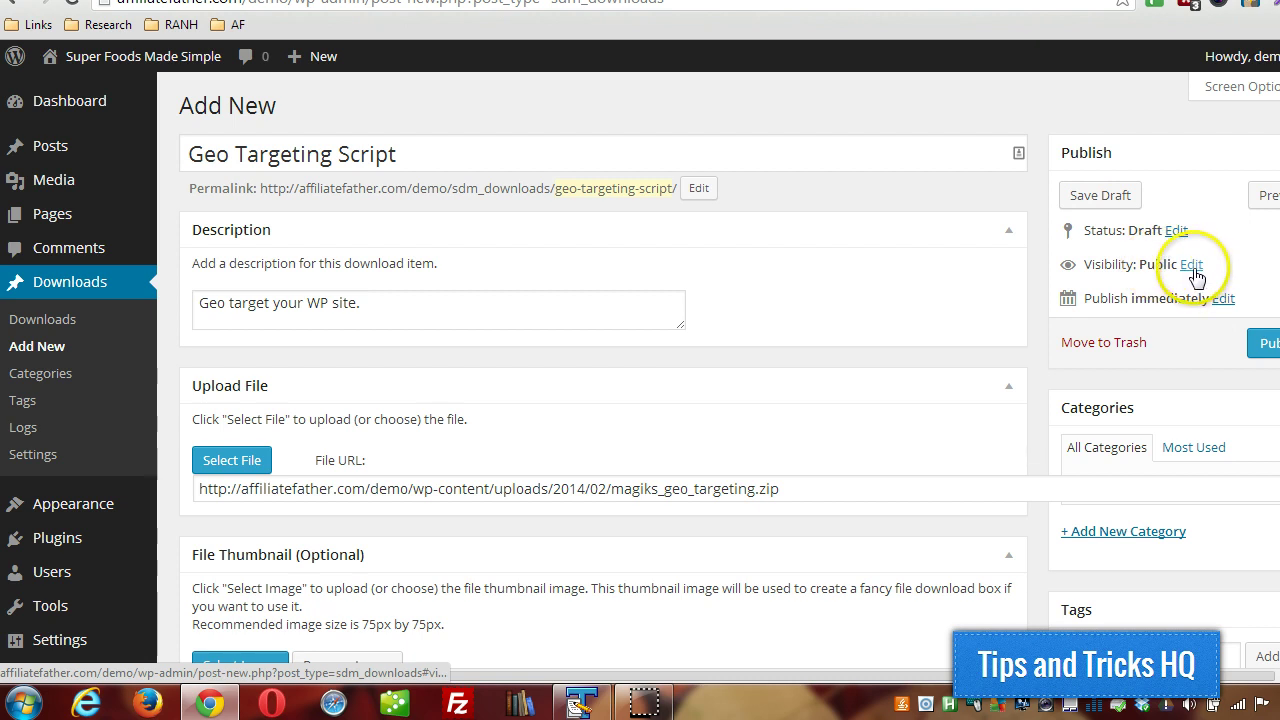
# Set the download's visibility to password protected with a password, then publish it.
pyautogui.click(1191, 266)
pyautogui.click(1067, 306)
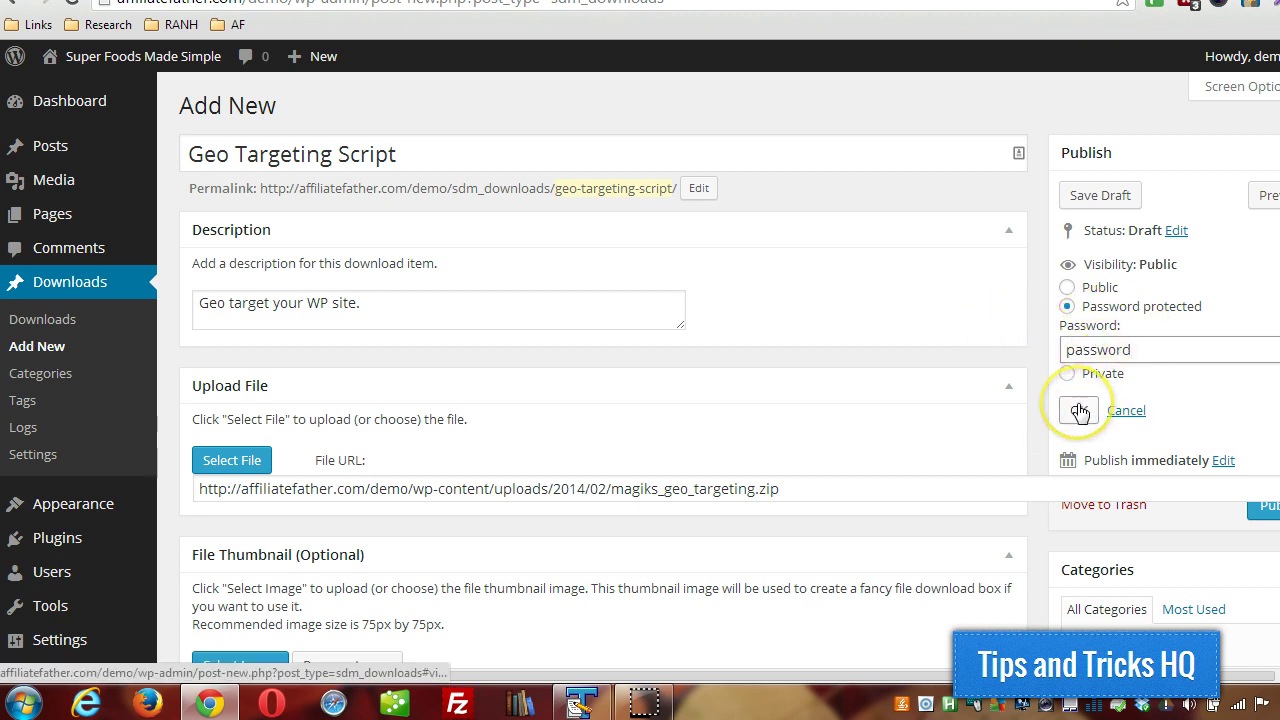
pyautogui.click(1153, 349)
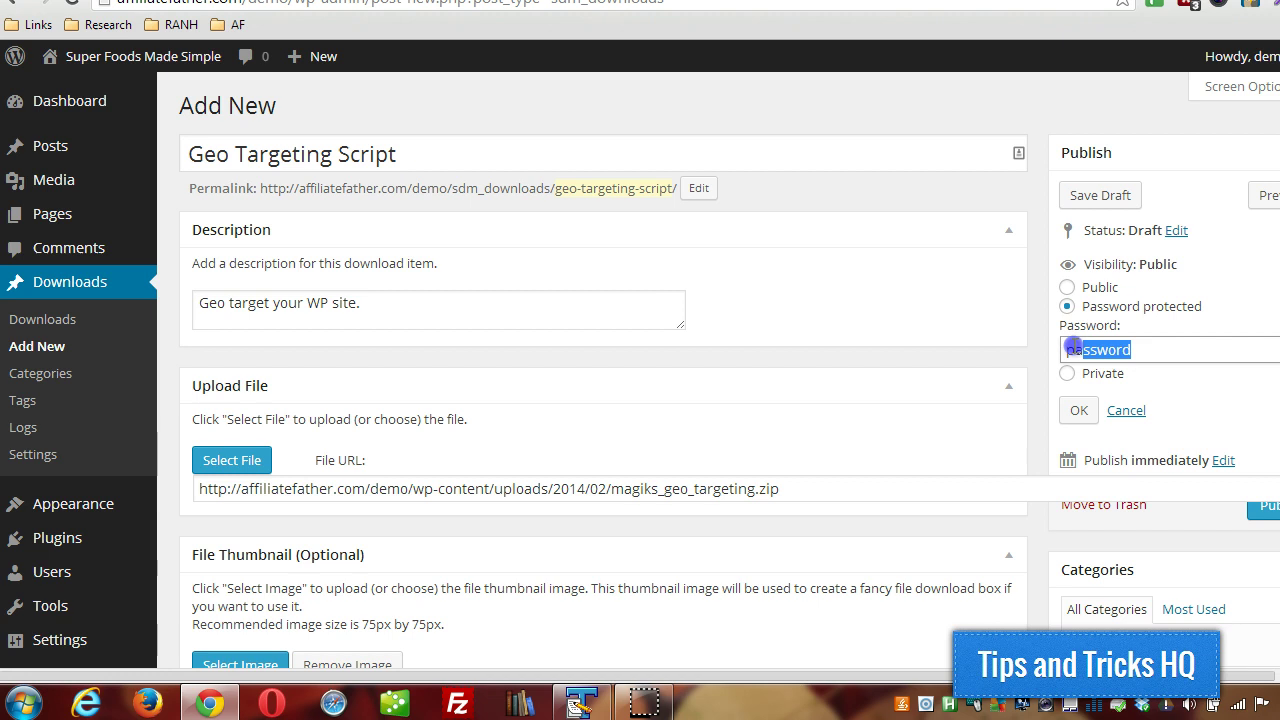
pyautogui.click(1079, 410)
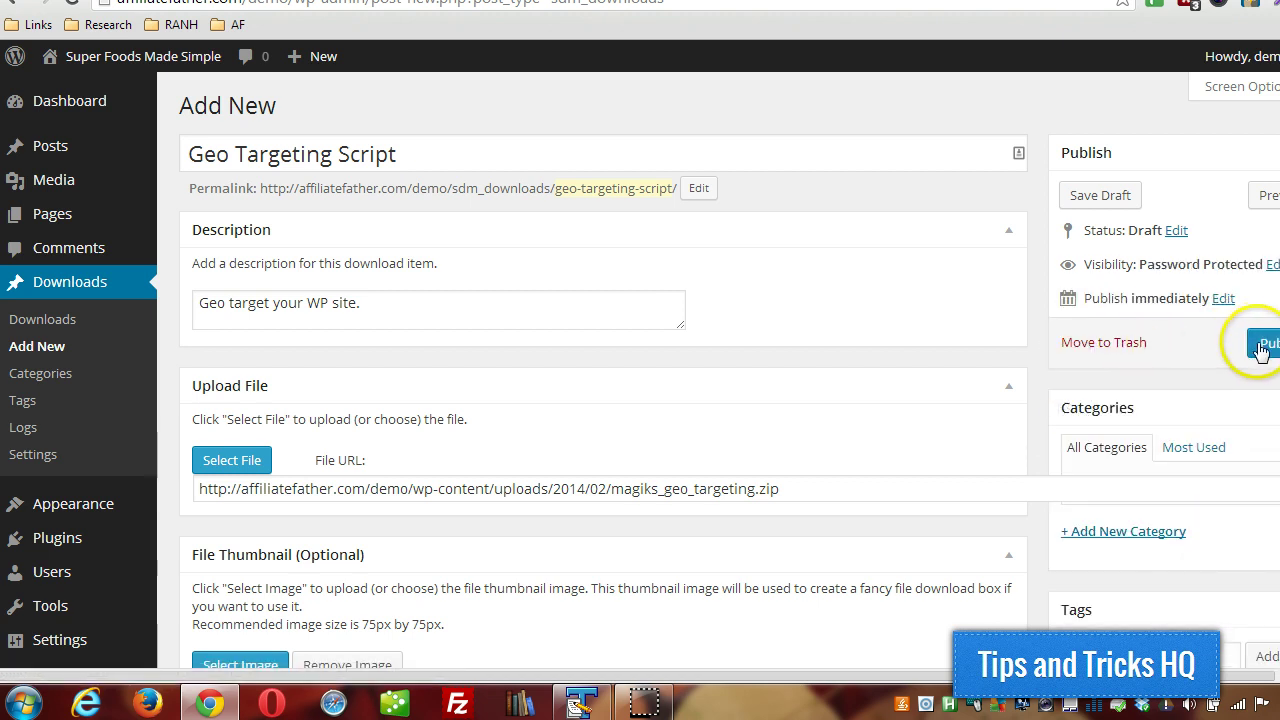
pyautogui.click(1264, 346)
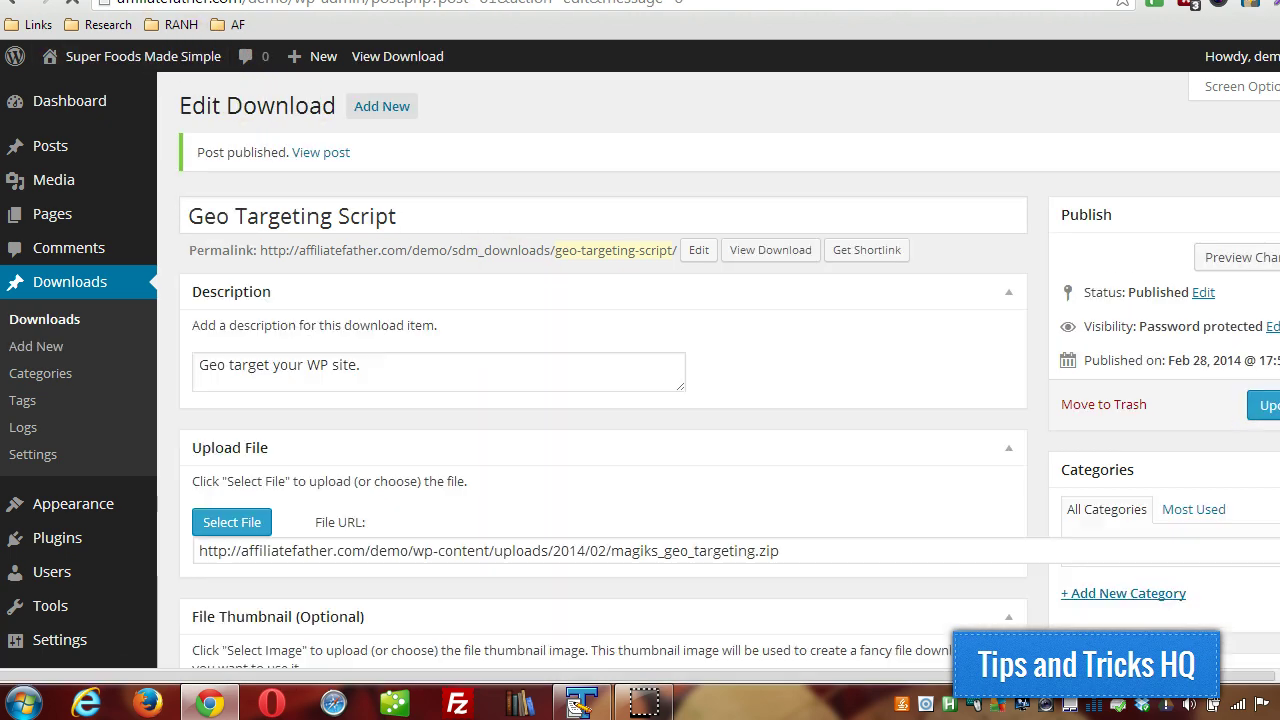
# Copy the [sdm-download id="61" fancy="0"] shortcode from the Shortcodes box.
pyautogui.scroll(-2, 376, 176)
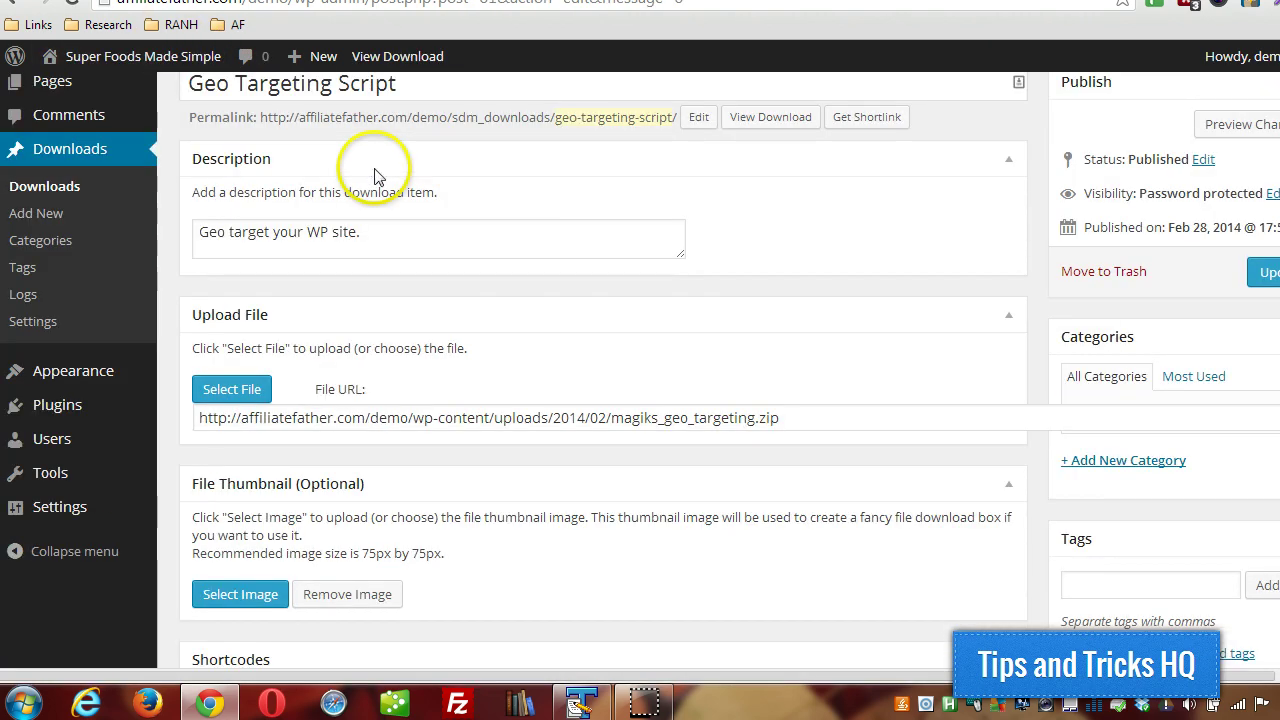
pyautogui.scroll(-2, 376, 176)
pyautogui.scroll(-1, 371, 171)
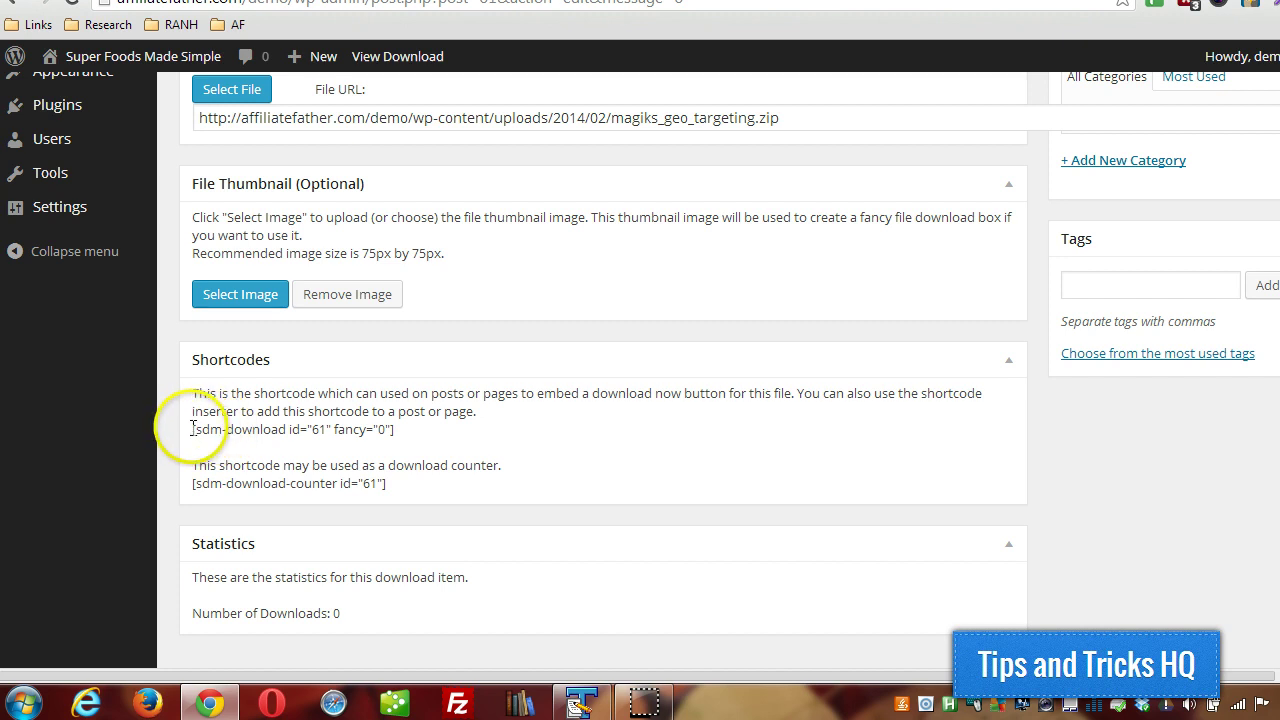
pyautogui.moveTo(193, 429); pyautogui.dragTo(278, 429)
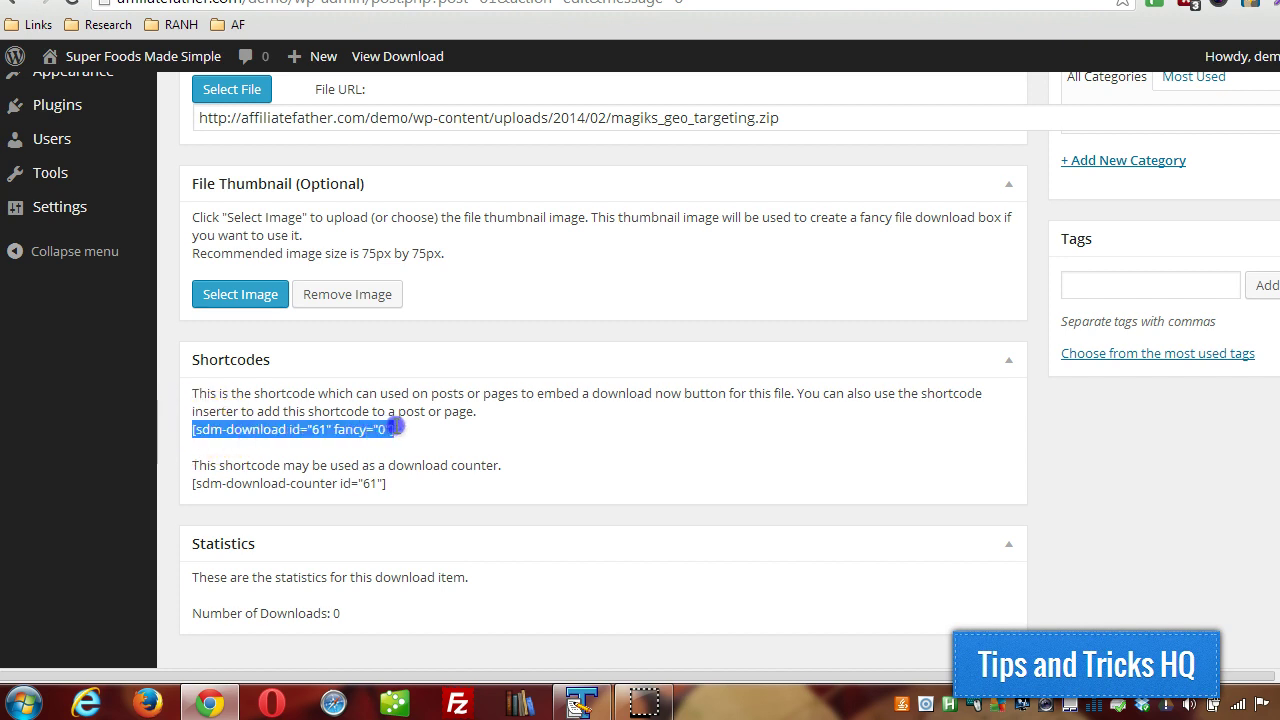
pyautogui.rightClick(388, 437)
pyautogui.click(422, 445)
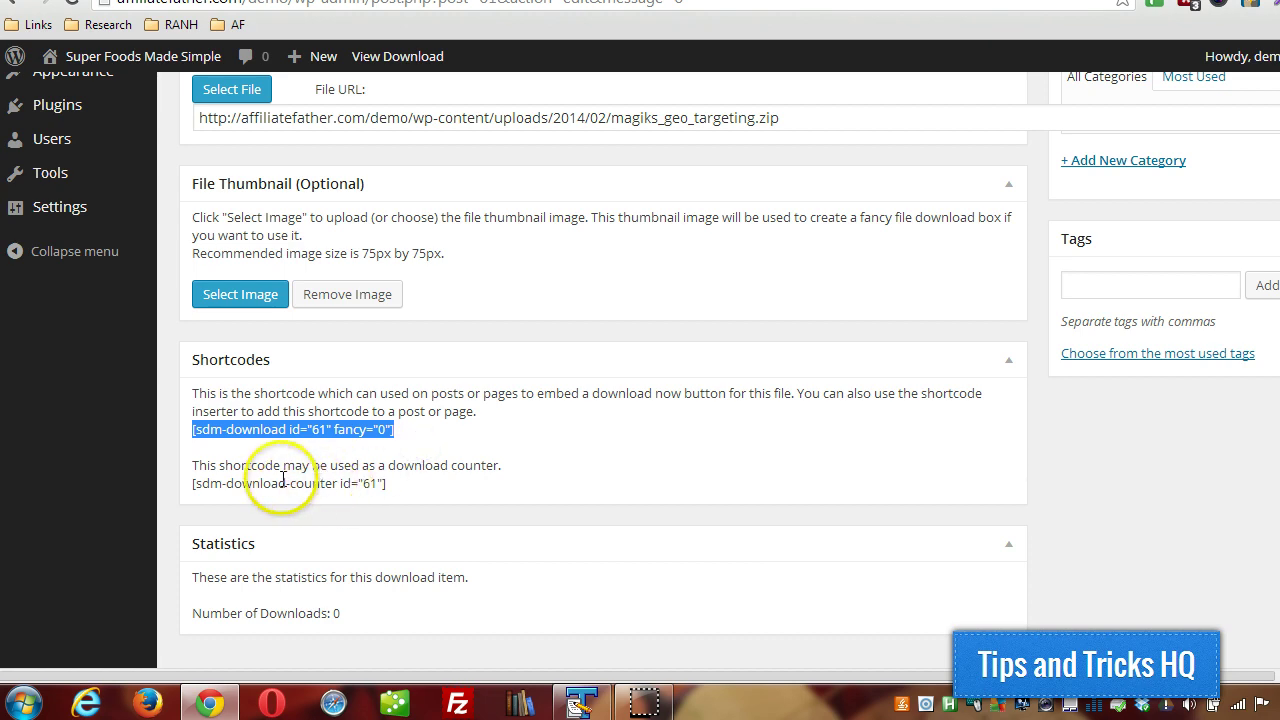
pyautogui.scroll(2, 500, 440)
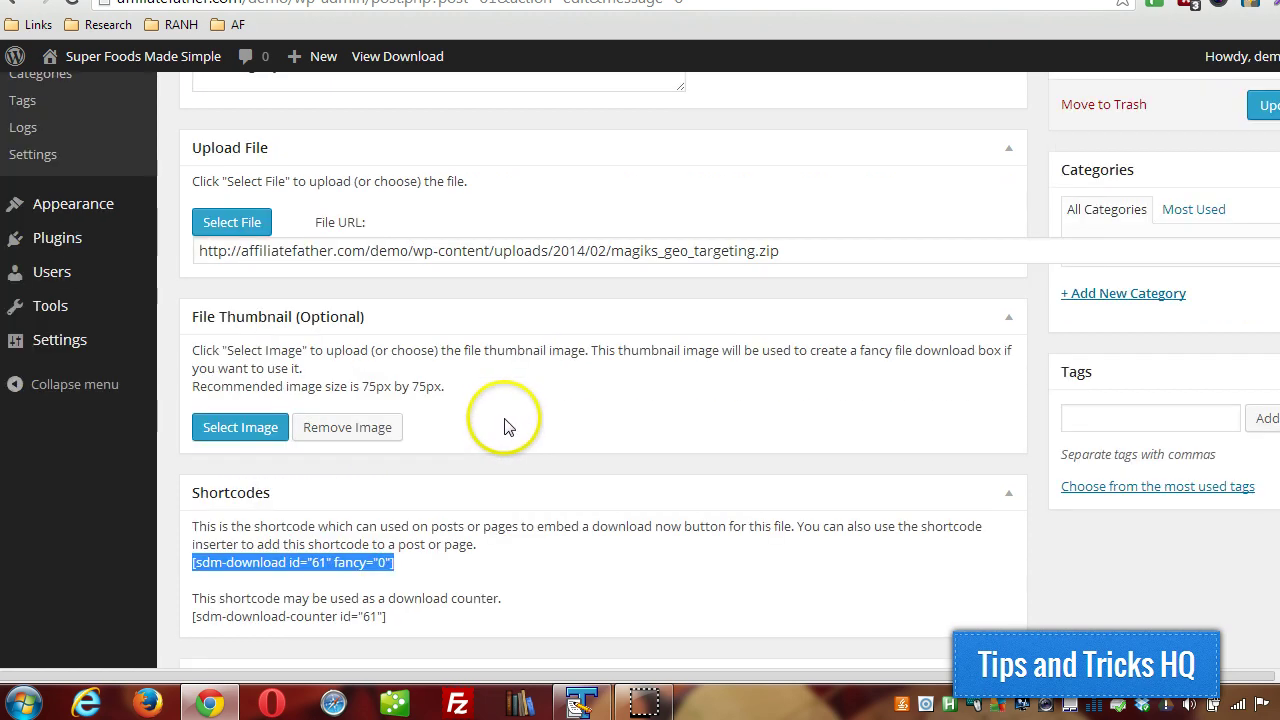
pyautogui.scroll(2, 505, 418)
pyautogui.scroll(1, 505, 418)
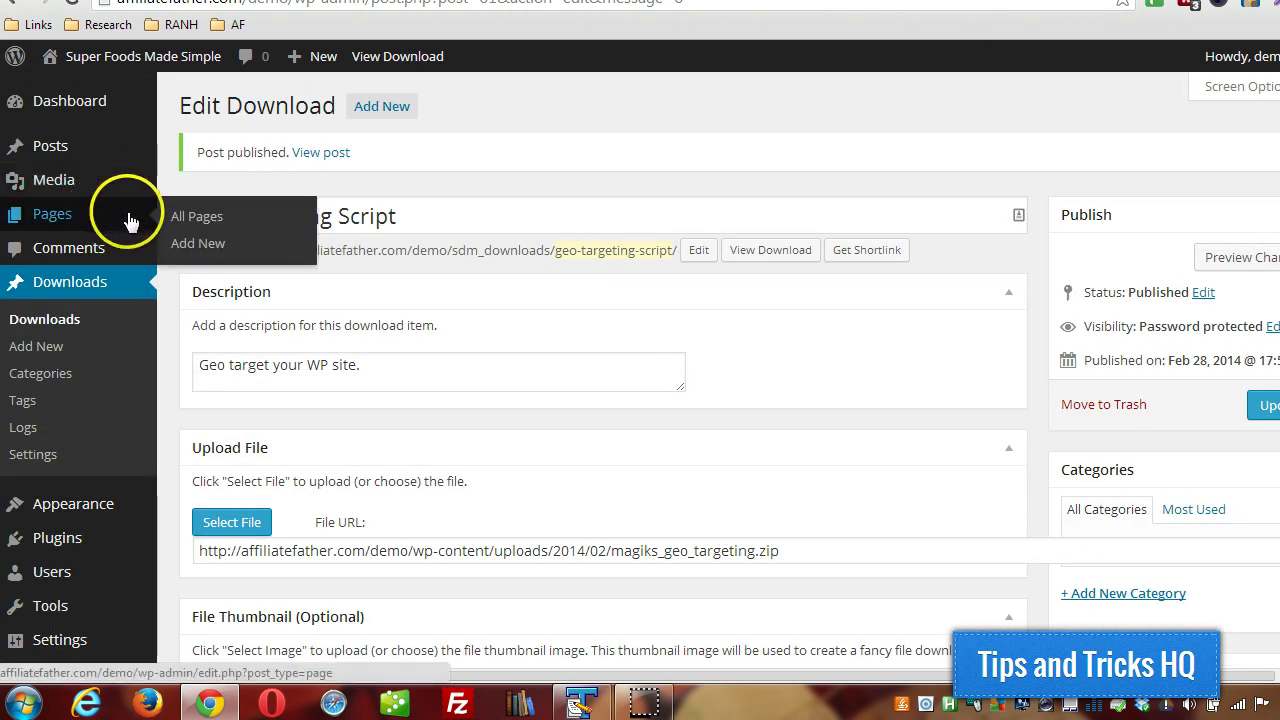
# Create a page titled 'Download my script' with the copied shortcode pasted into its body.
pyautogui.click(196, 244)
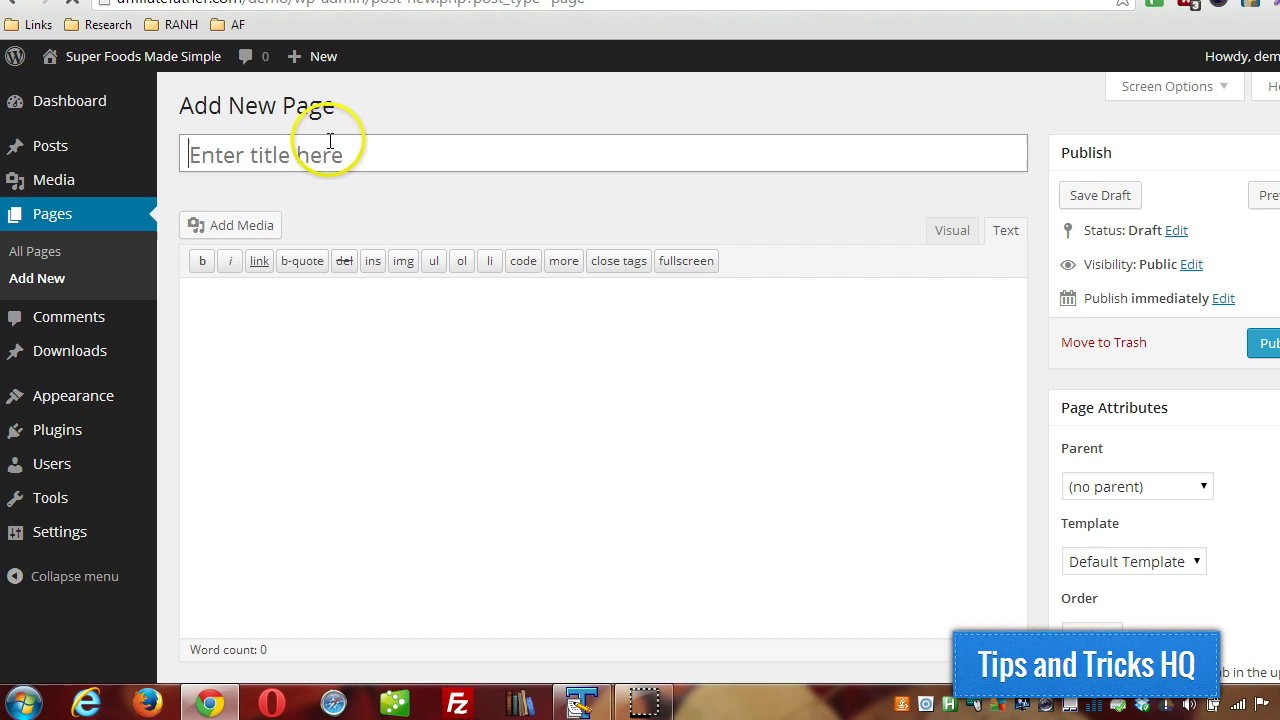
pyautogui.write('Download my script')
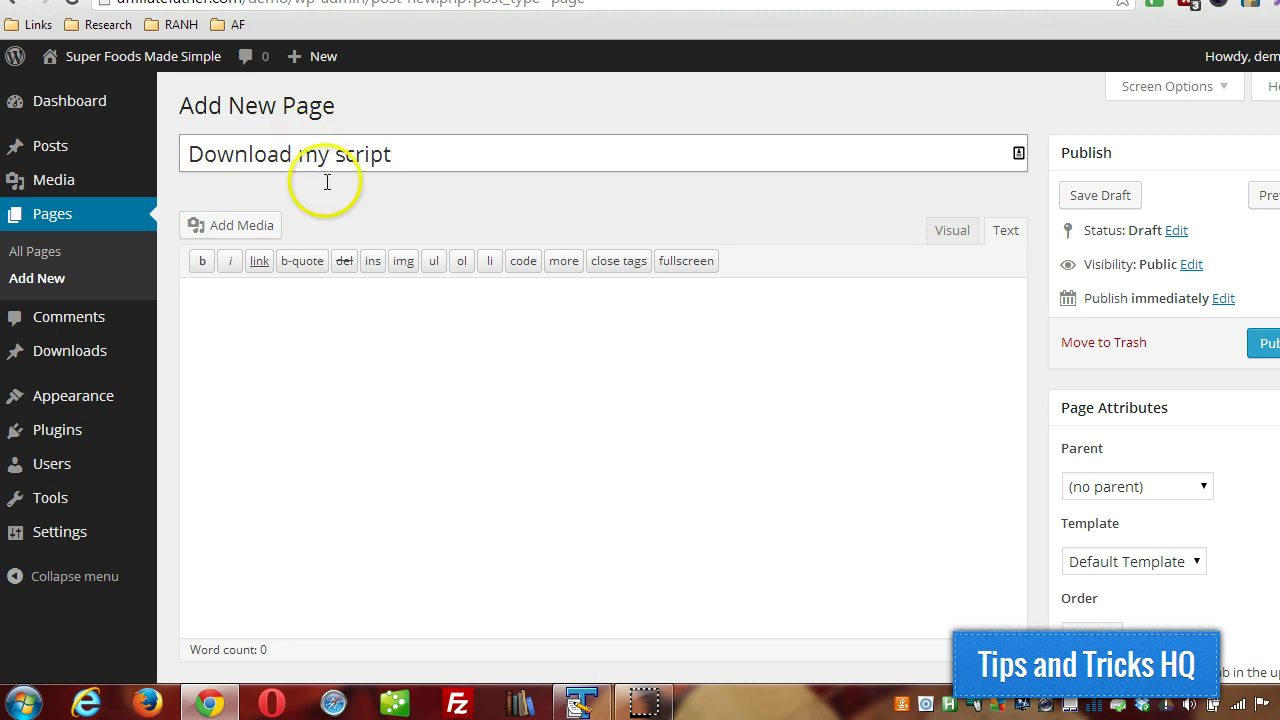
pyautogui.click(423, 477)
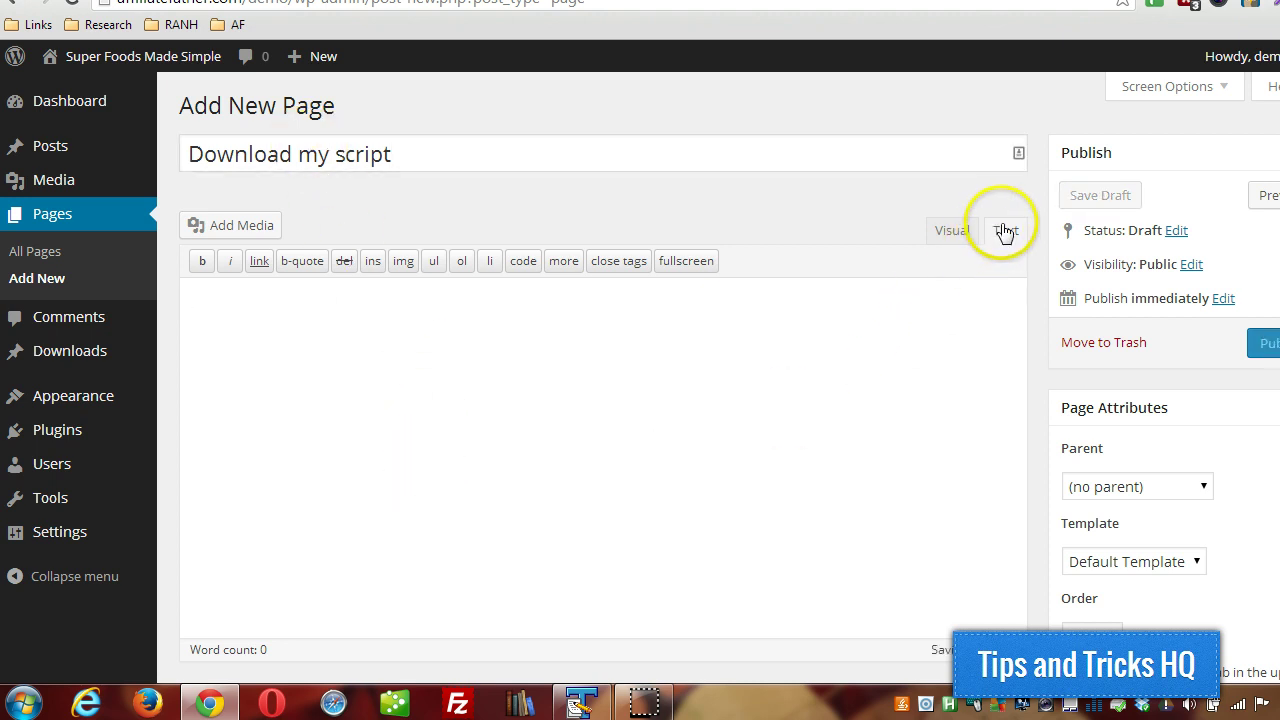
pyautogui.click(646, 344)
pyautogui.hotkey('ctrl', 'v')
pyautogui.click(945, 232)
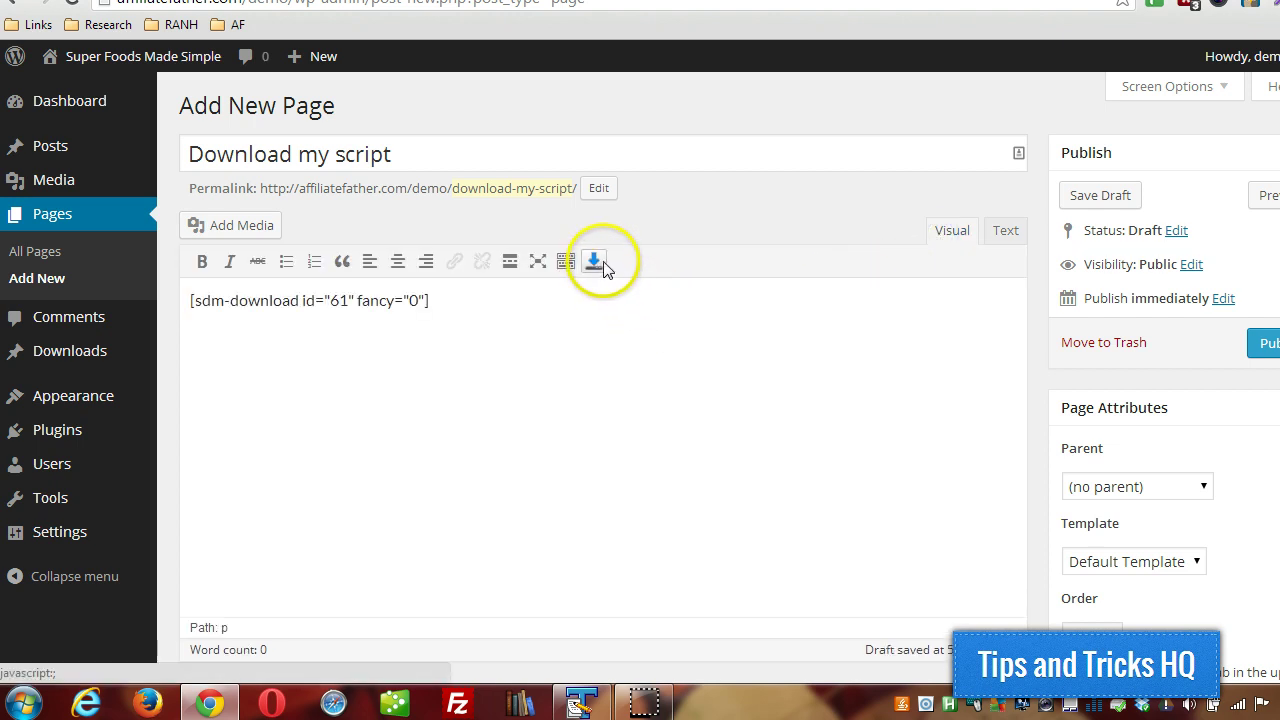
# Insert a Geo Targeting Script SDM shortcode with Include Fancy Box enabled.
pyautogui.click(594, 261)
pyautogui.click(688, 199)
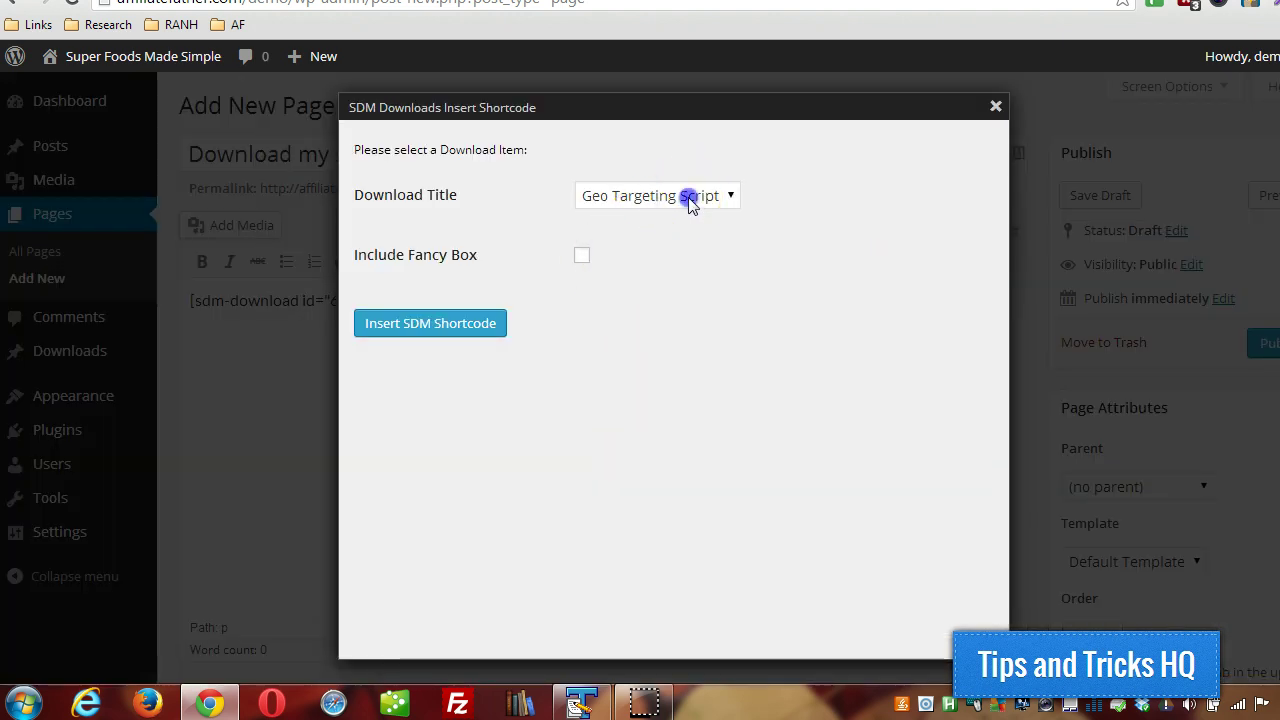
pyautogui.click(655, 219)
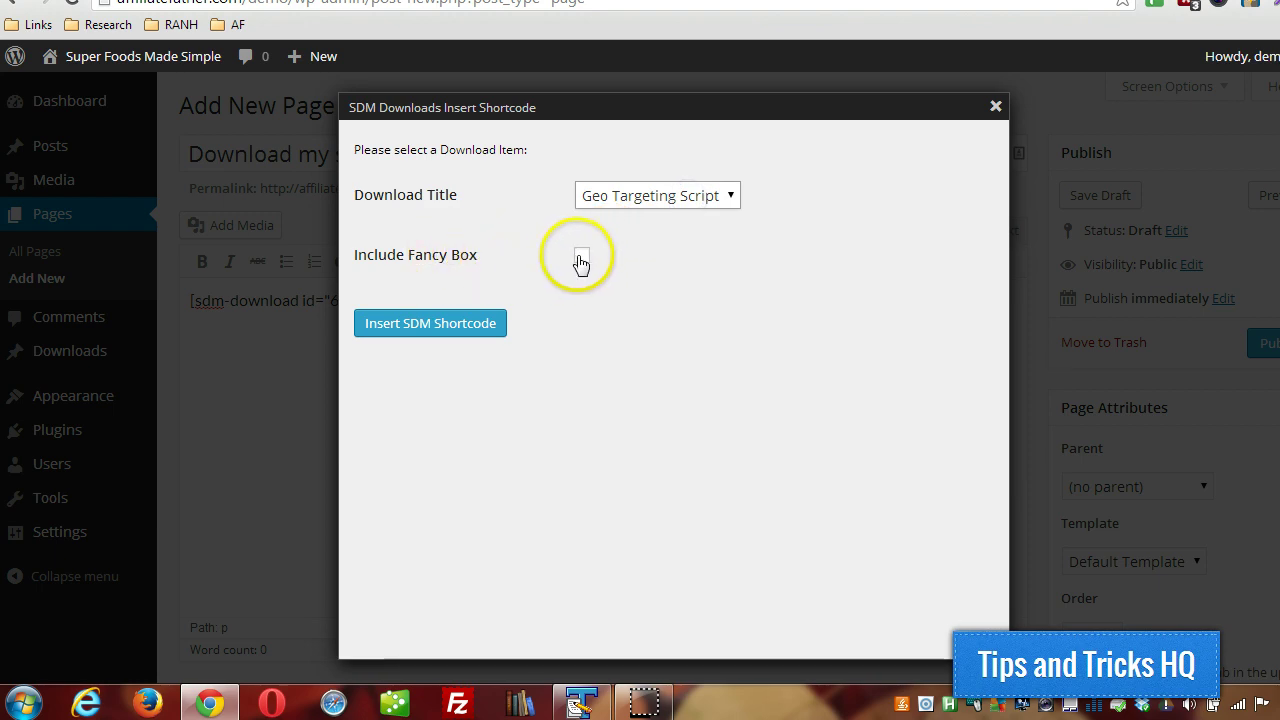
pyautogui.click(583, 258)
pyautogui.click(489, 326)
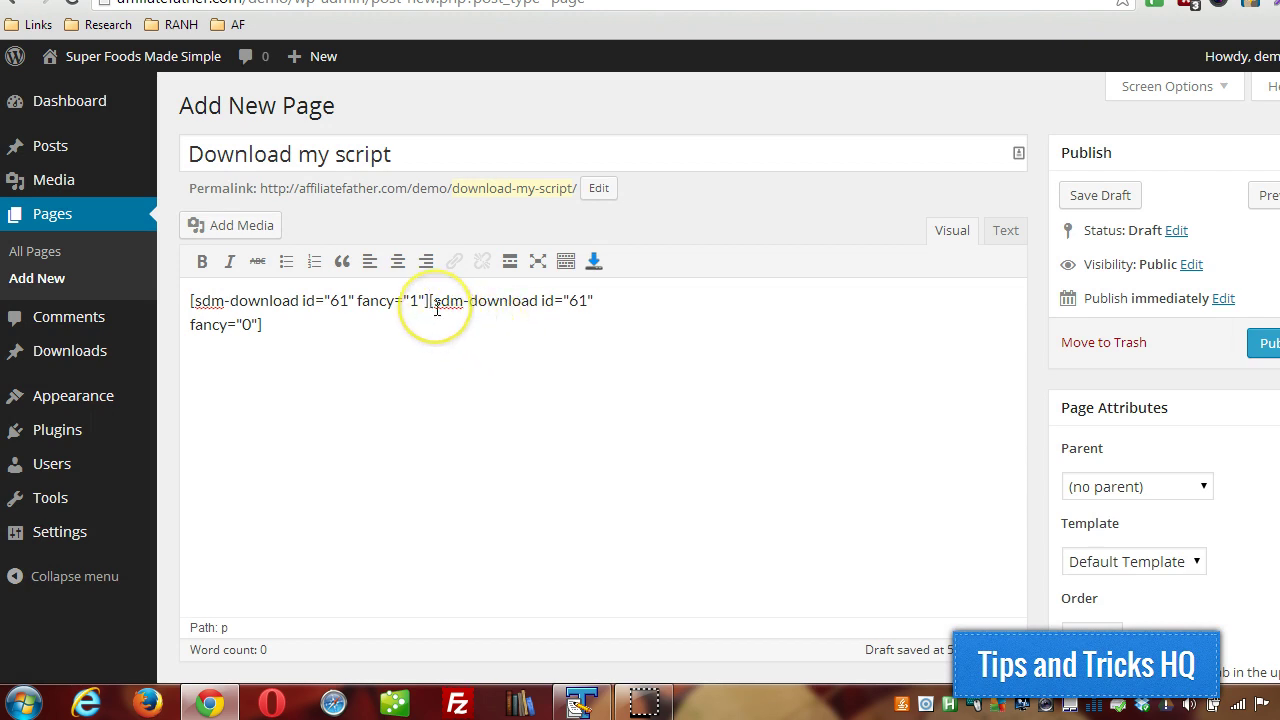
# Delete the duplicate shortcode, change fancy="0" to fancy="1", and publish the page.
pyautogui.press('BackSpace')
pyautogui.press('BackSpace')
pyautogui.press('BackSpace')
pyautogui.press('BackSpace')
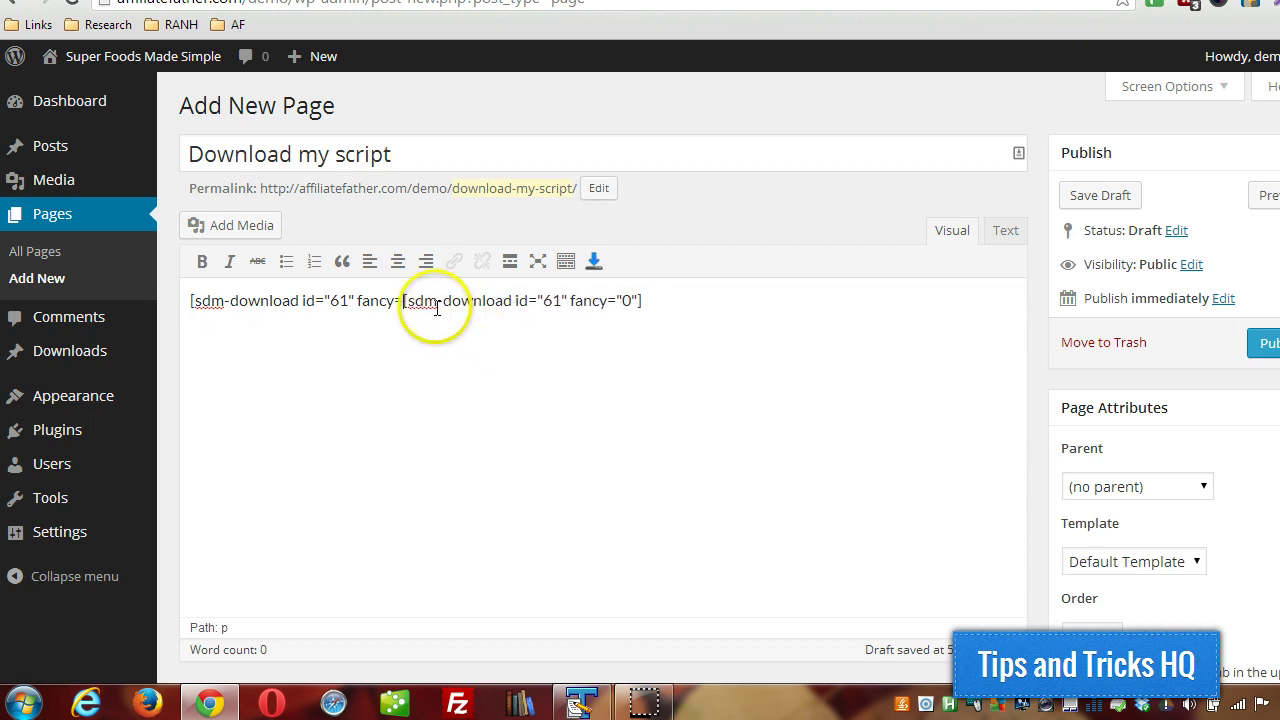
pyautogui.press('BackSpace')
pyautogui.press('BackSpace')
pyautogui.press('BackSpace')
pyautogui.press('BackSpace')
pyautogui.press('BackSpace')
pyautogui.press('BackSpace')
pyautogui.press('BackSpace')
pyautogui.press('BackSpace')
pyautogui.press('BackSpace')
pyautogui.press('BackSpace')
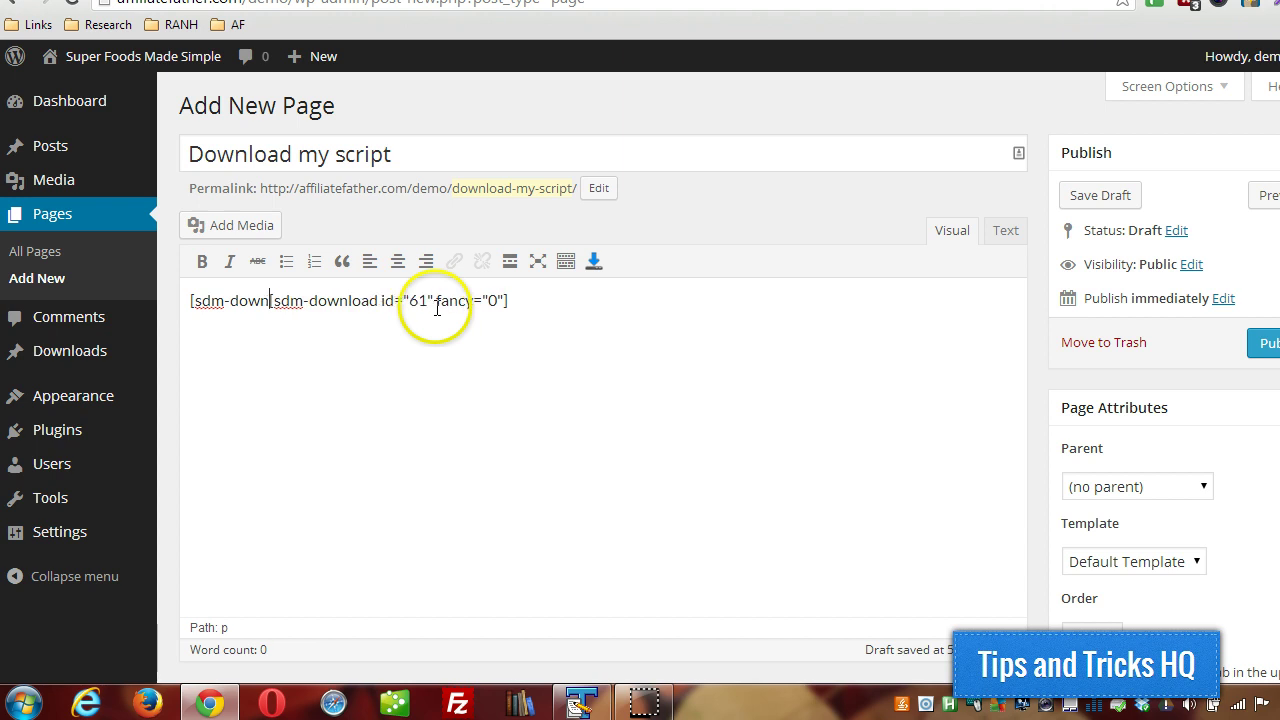
pyautogui.press('BackSpace')
pyautogui.press('BackSpace')
pyautogui.press('BackSpace')
pyautogui.press('BackSpace')
pyautogui.press('BackSpace')
pyautogui.press('BackSpace')
pyautogui.press('BackSpace')
pyautogui.press('BackSpace')
pyautogui.press('BackSpace')
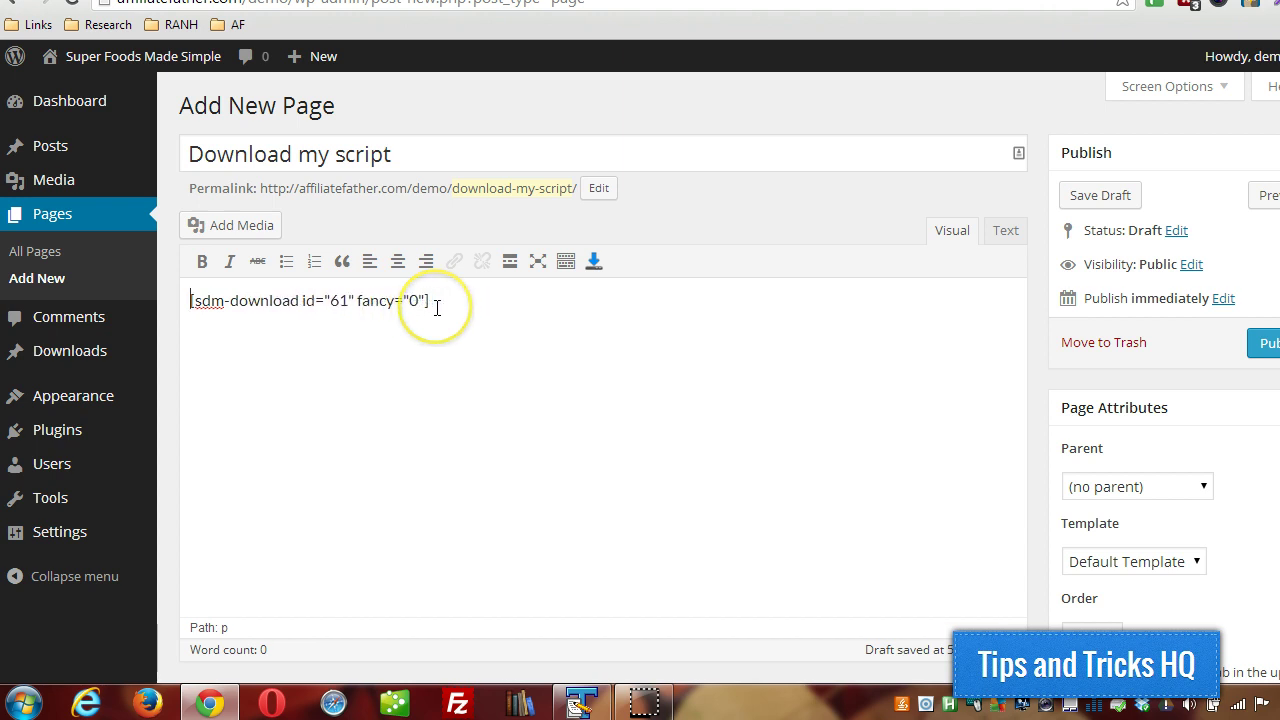
pyautogui.doubleClick(414, 300)
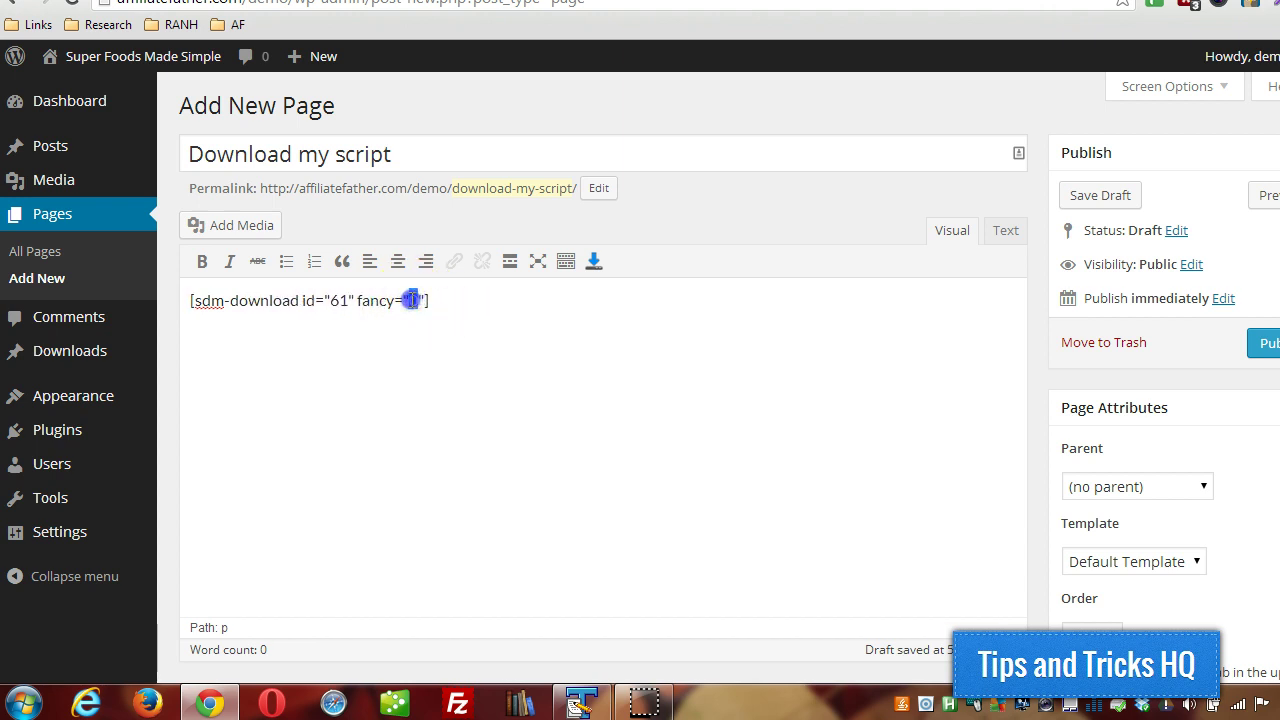
pyautogui.write('1')
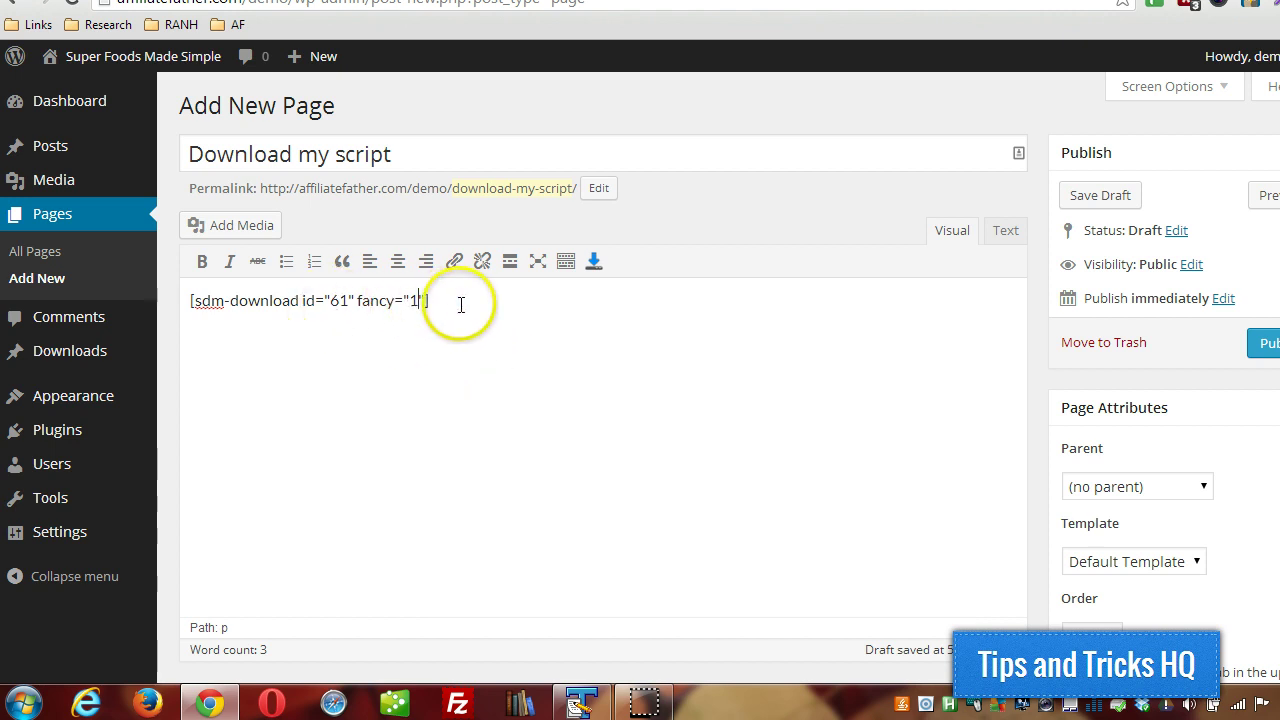
pyautogui.click(1268, 345)
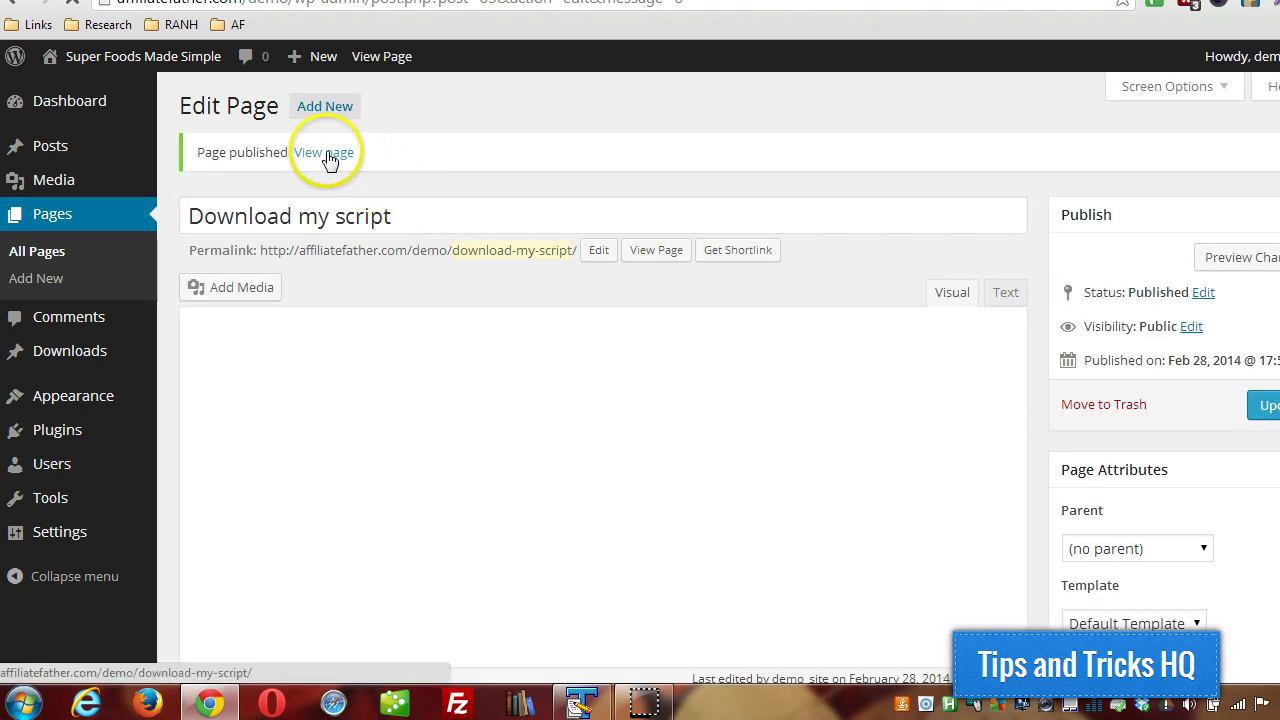
# View the live 'Download my script' page and submit the download password in the protected box.
pyautogui.rightClick(327, 154)
pyautogui.click(517, 123)
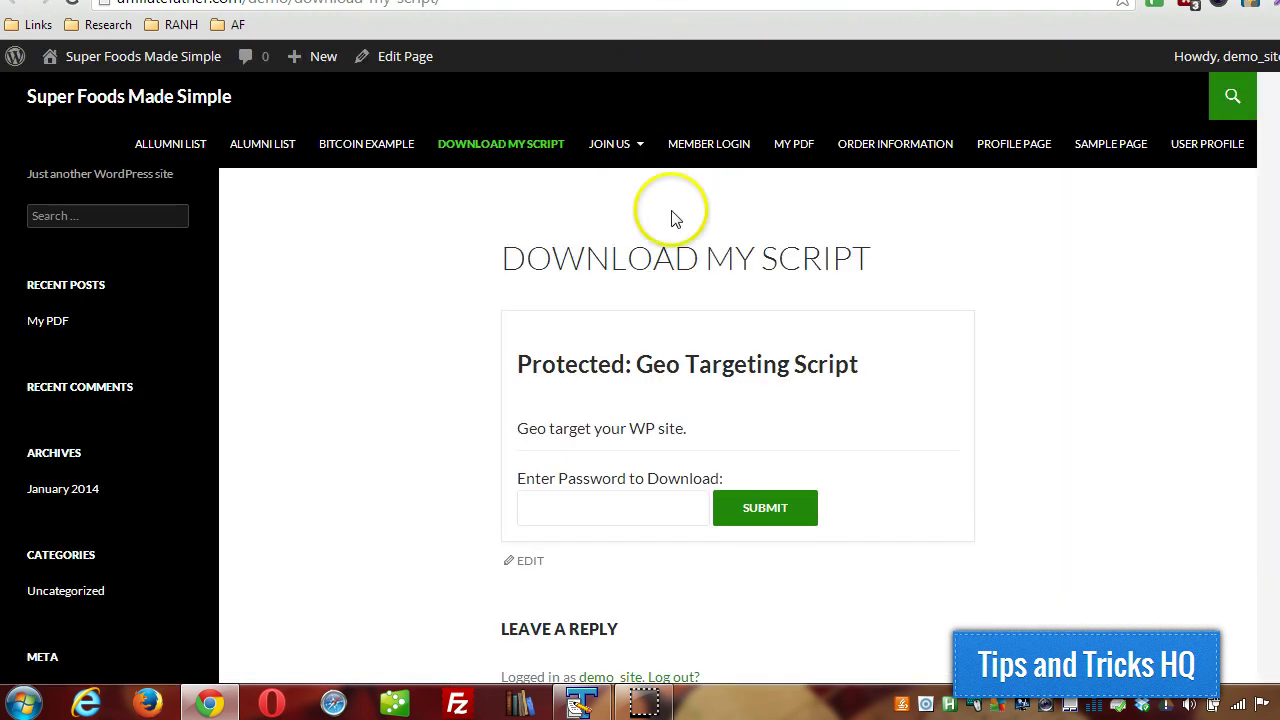
pyautogui.scroll(-1, 880, 271)
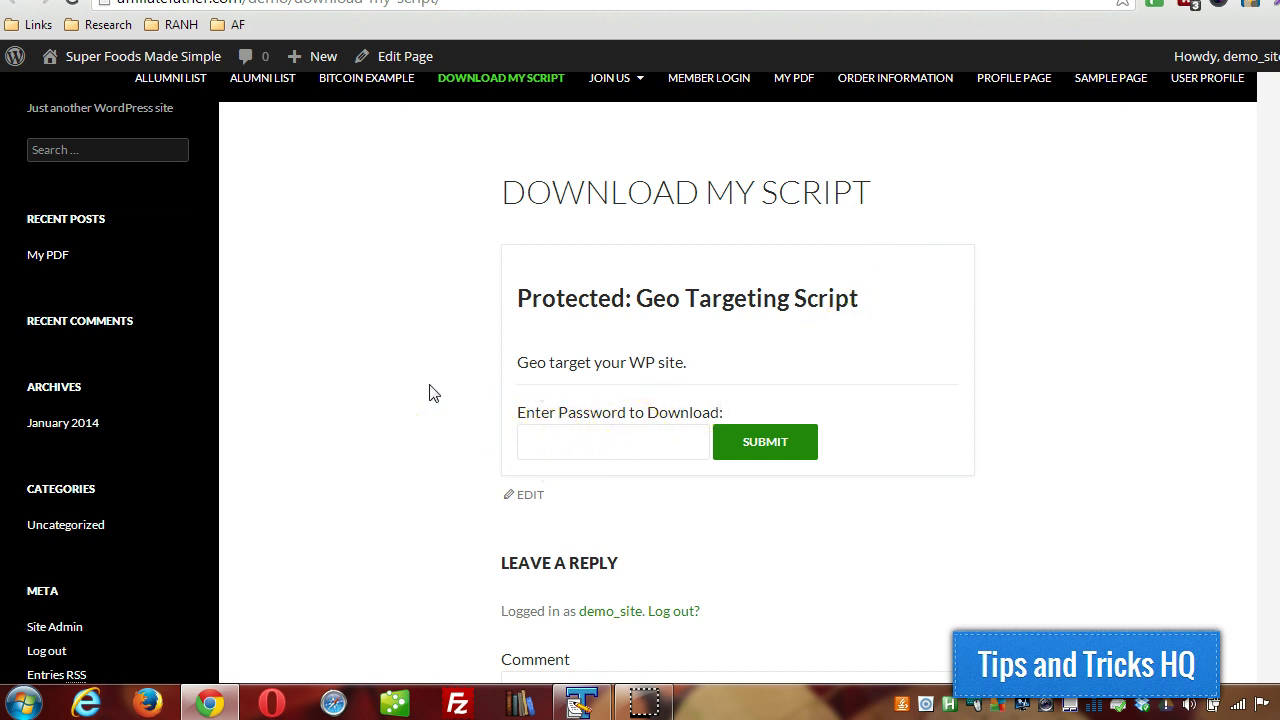
pyautogui.click(571, 439)
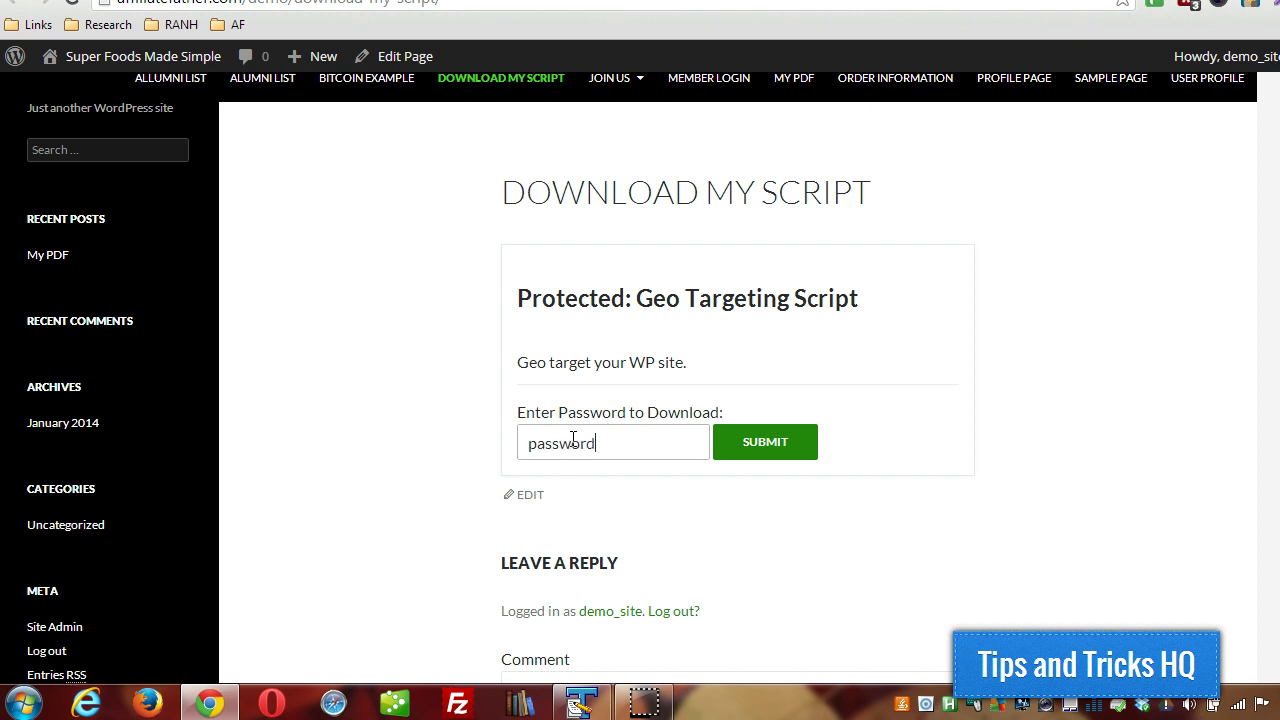
pyautogui.scroll(-1, 860, 388)
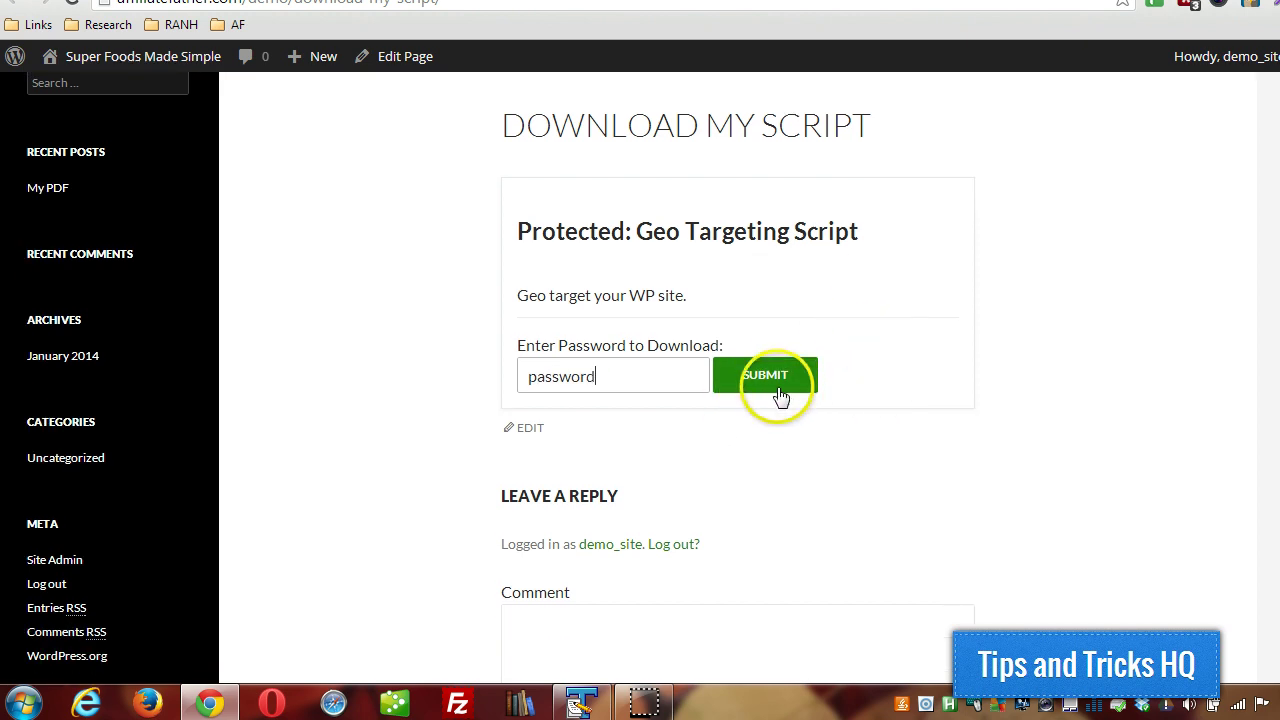
pyautogui.click(778, 388)
pyautogui.click(975, 410)
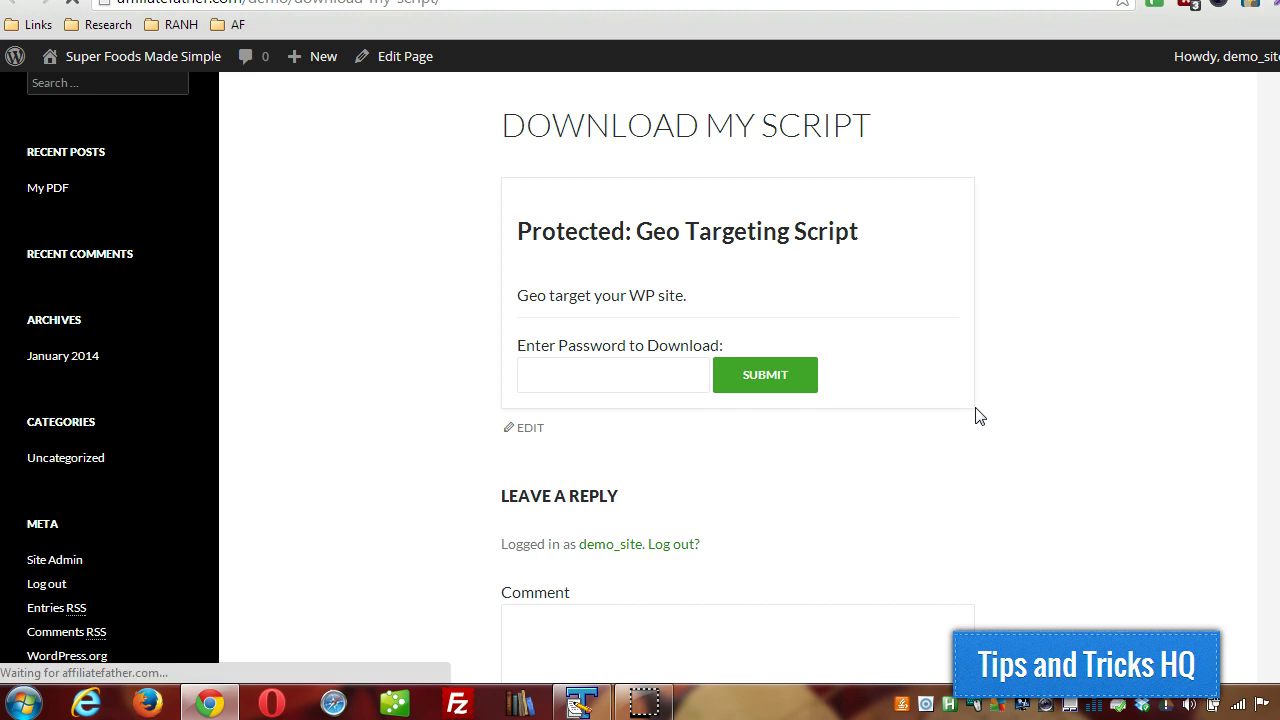